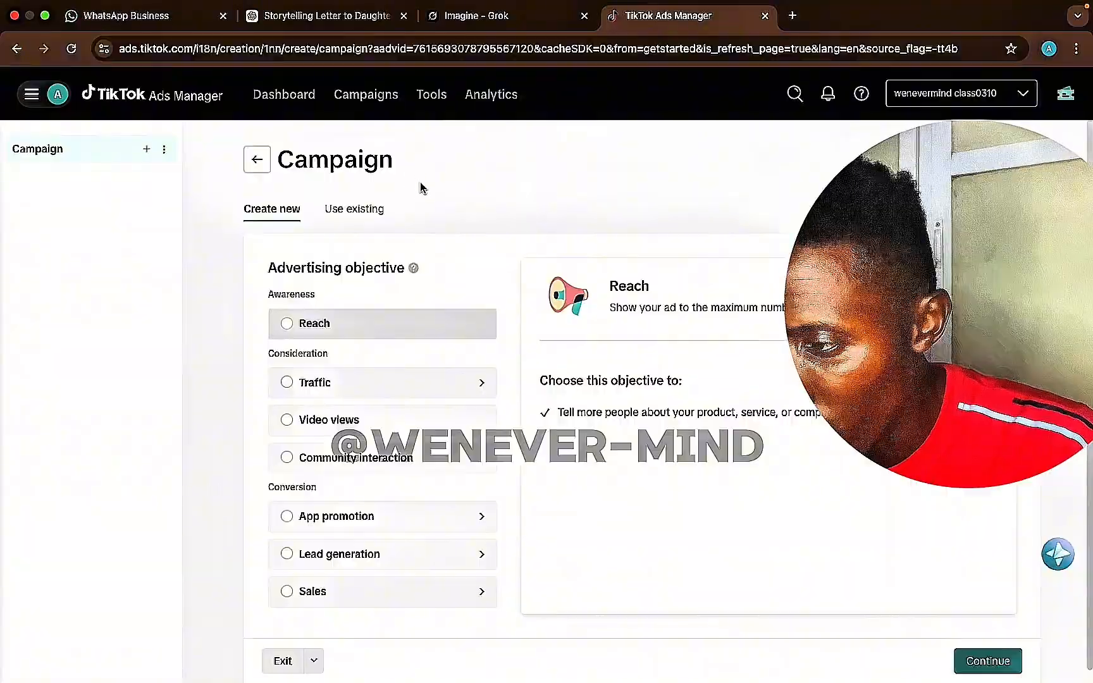
- Open Business Center from TikTok Ads Manager to start registering a business account
mouse_move(413, 267)
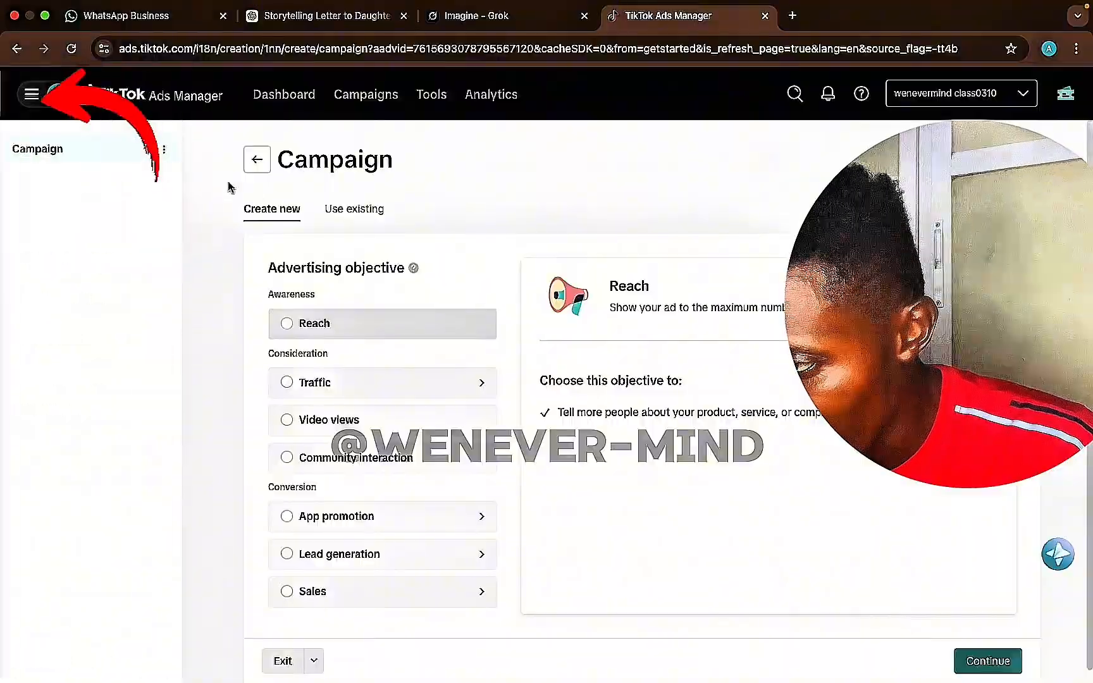
mouse_move(34, 96)
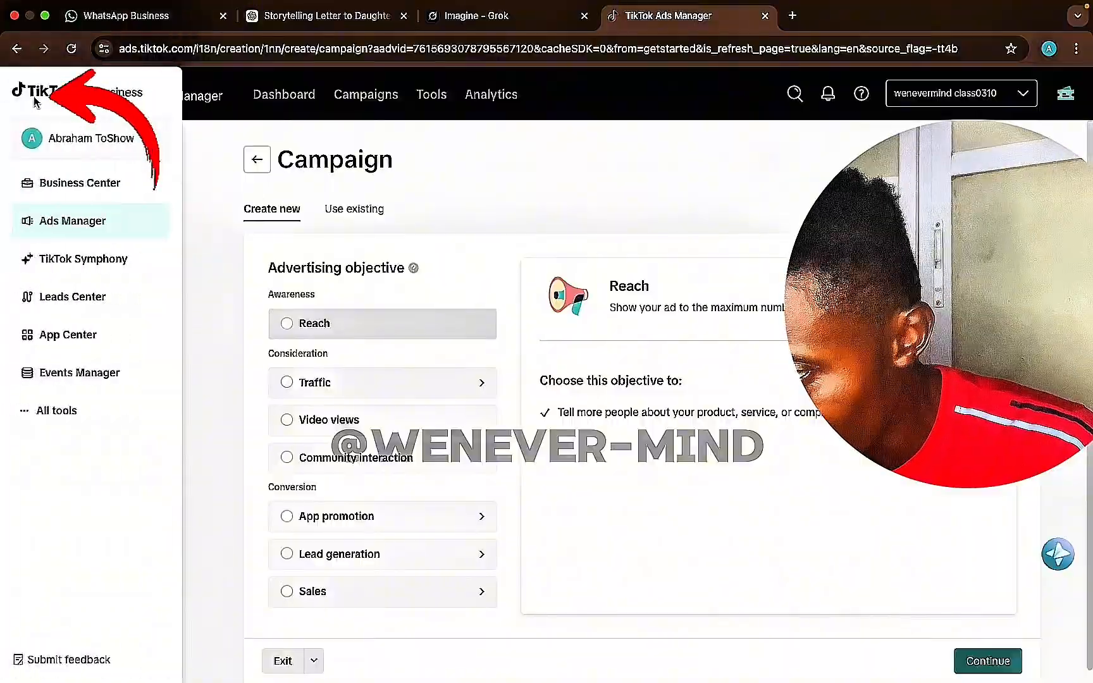
click(95, 190)
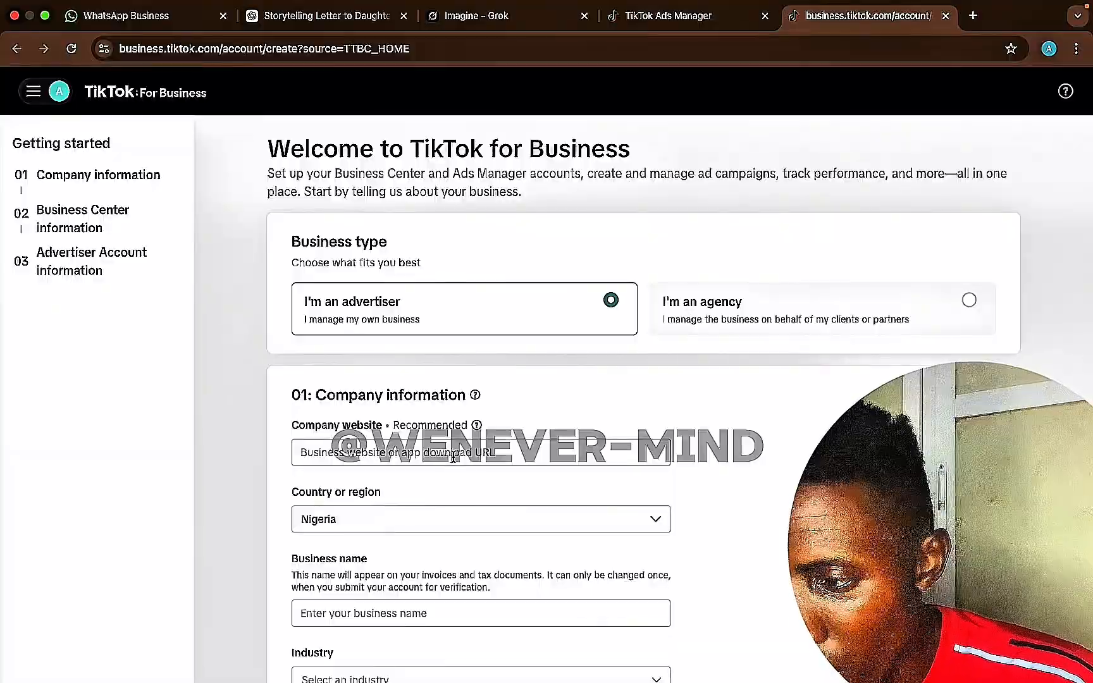
- Enter wenevermind.com as the company website in the company information
scroll(437, 446, down, 1)
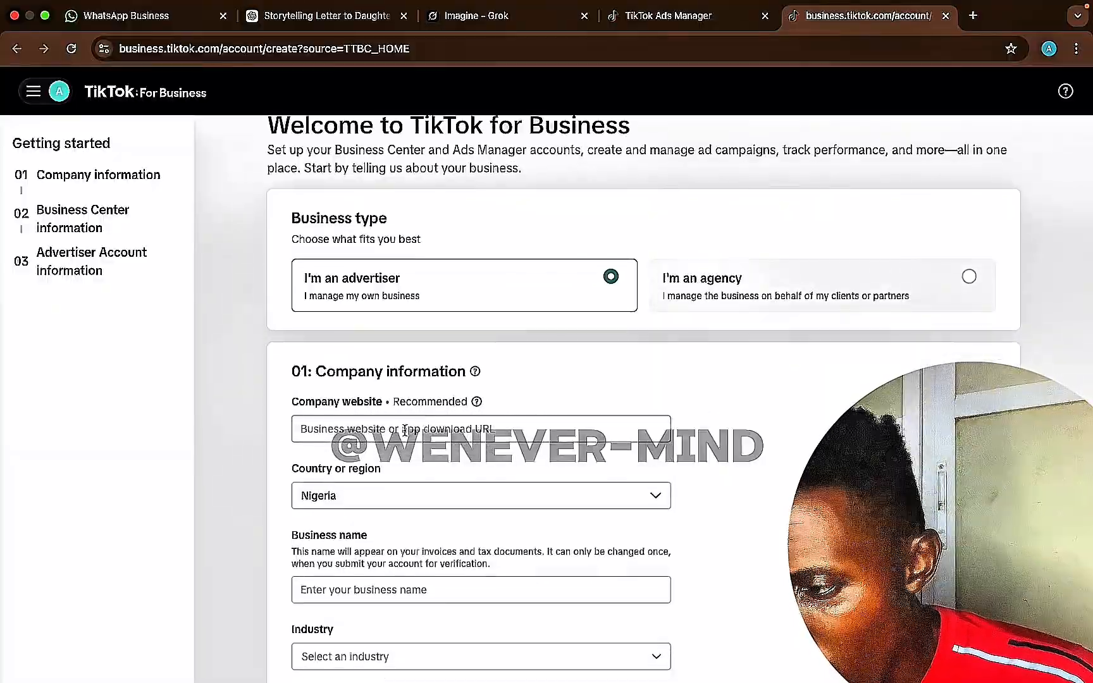
click(467, 431)
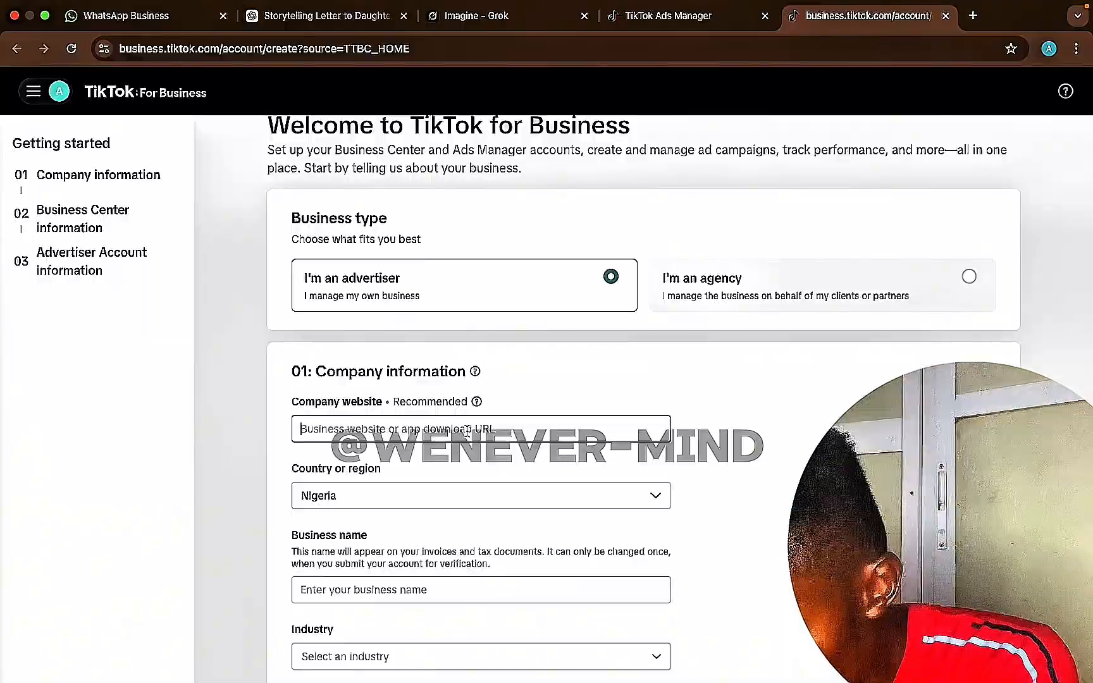
text(we)
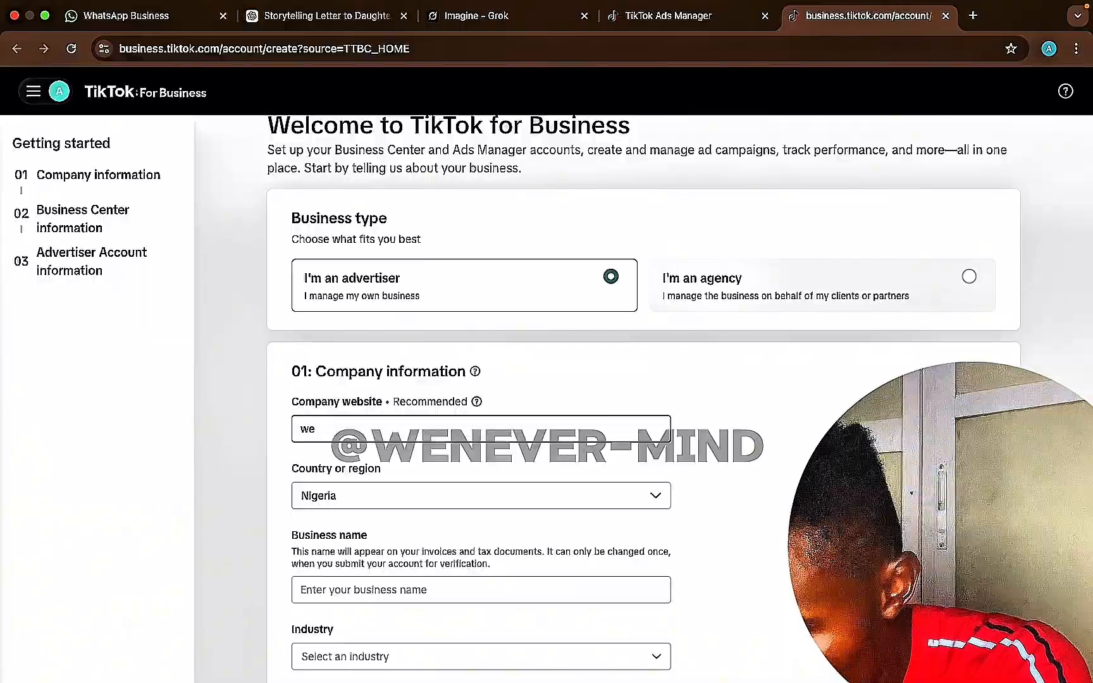
text(nevermind.com)
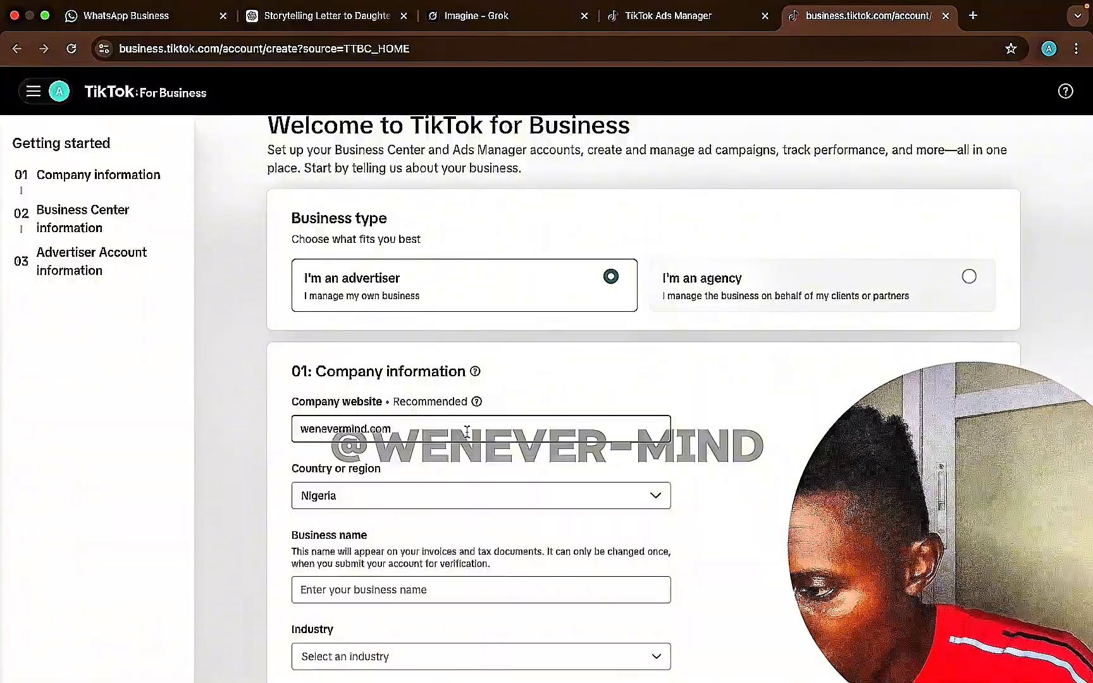
- Enter Wenevermind as the business name in the company information
scroll(447, 461, down, 3)
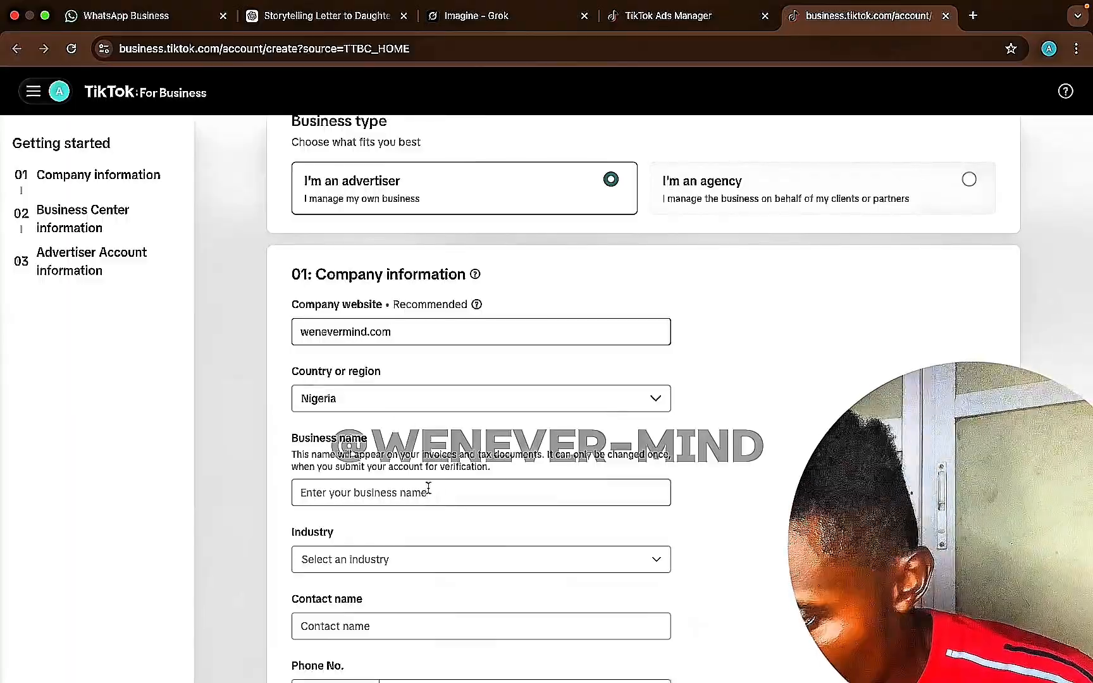
scroll(430, 490, down, 1)
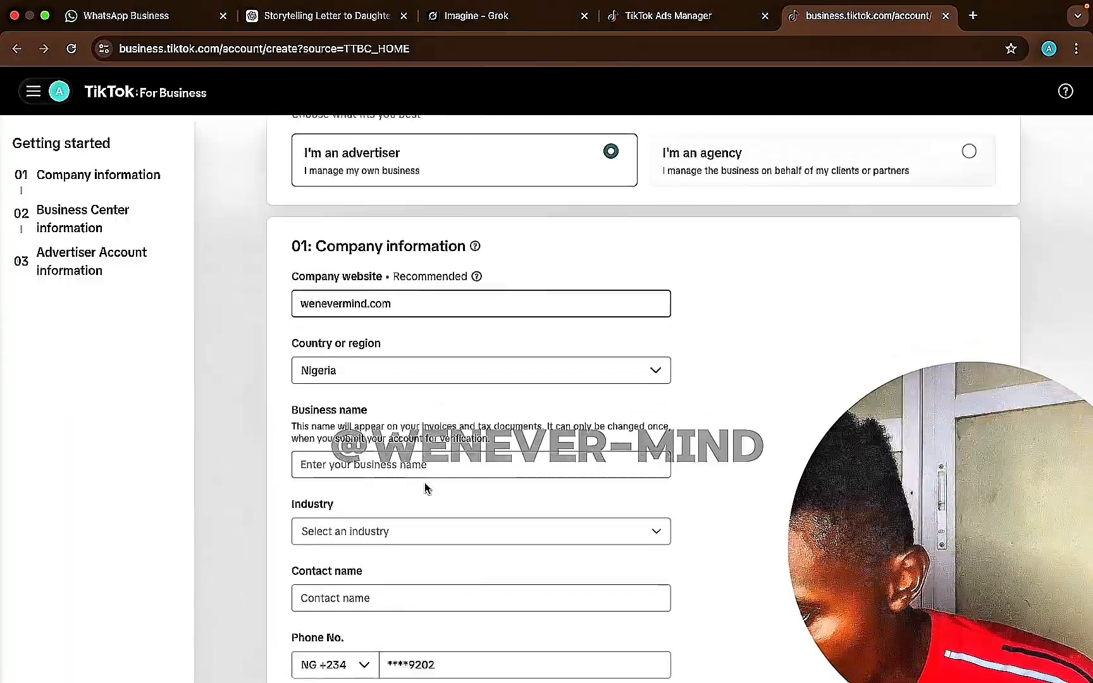
click(380, 465)
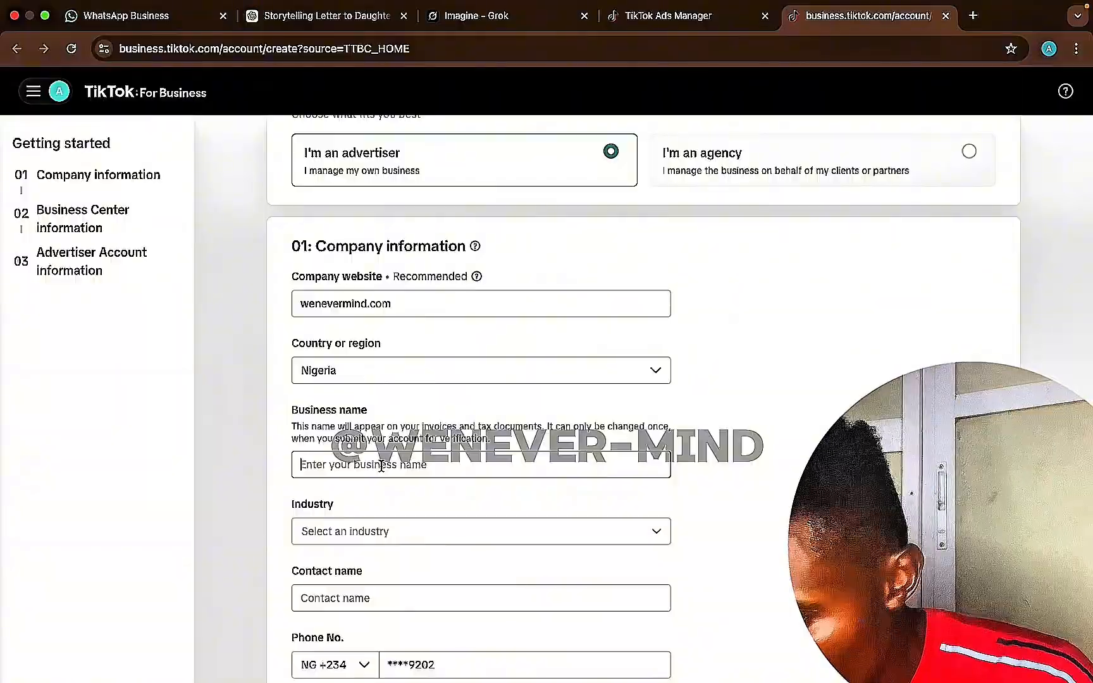
text(W)
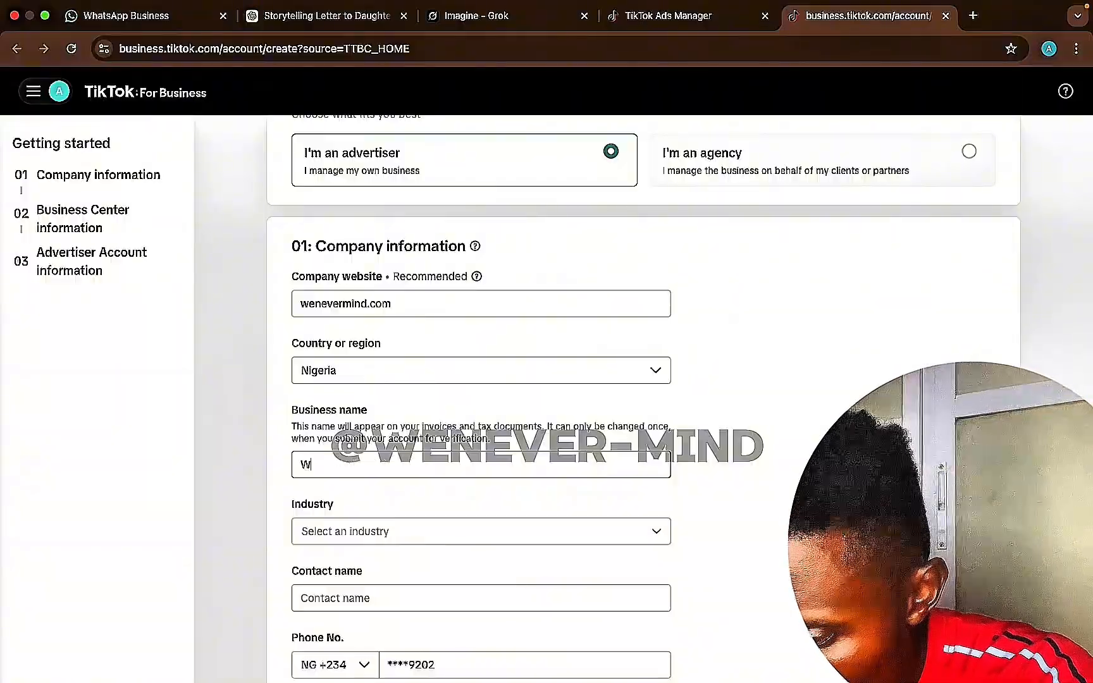
text(envw)
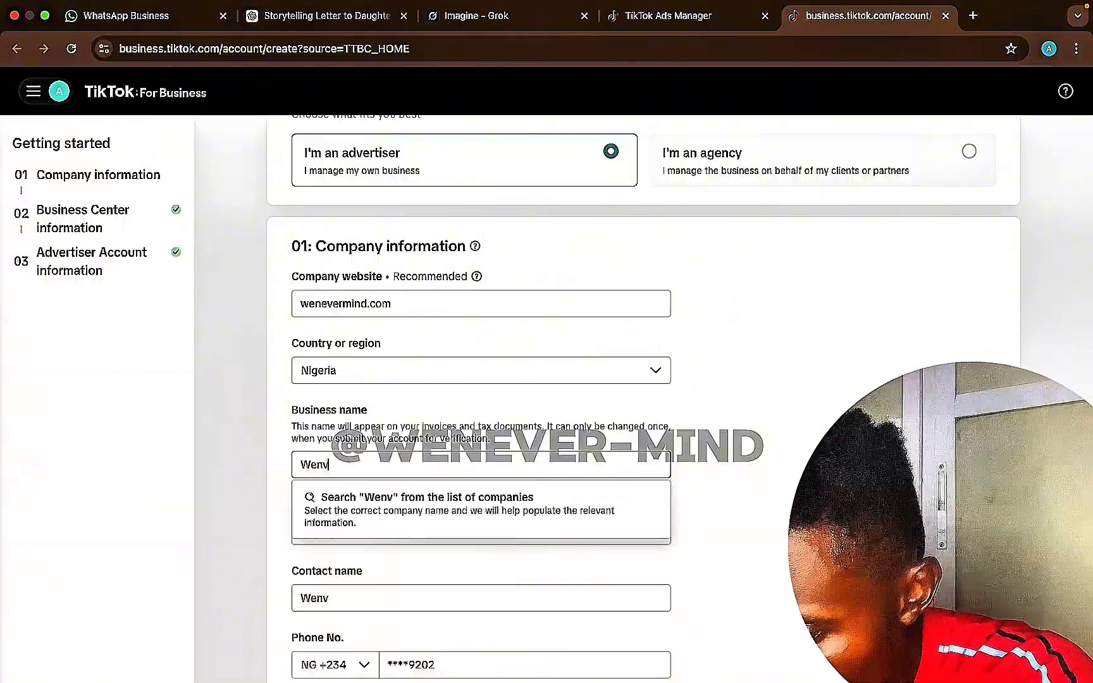
key(BackSpace)
key(BackSpace)
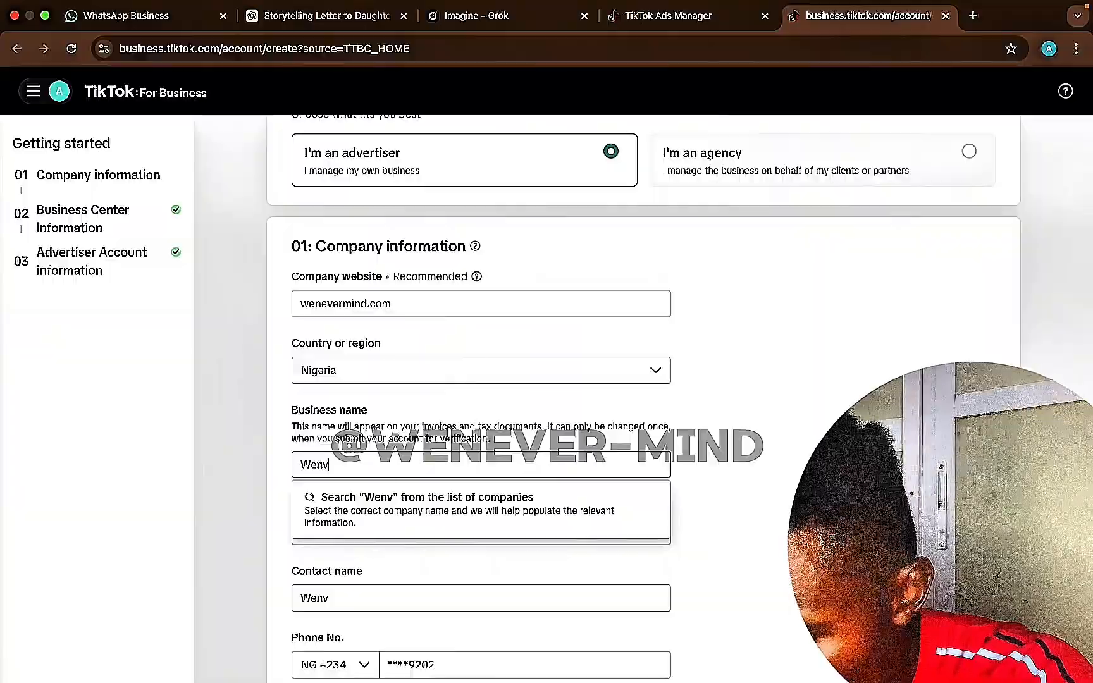
text(e)
text(vermi)
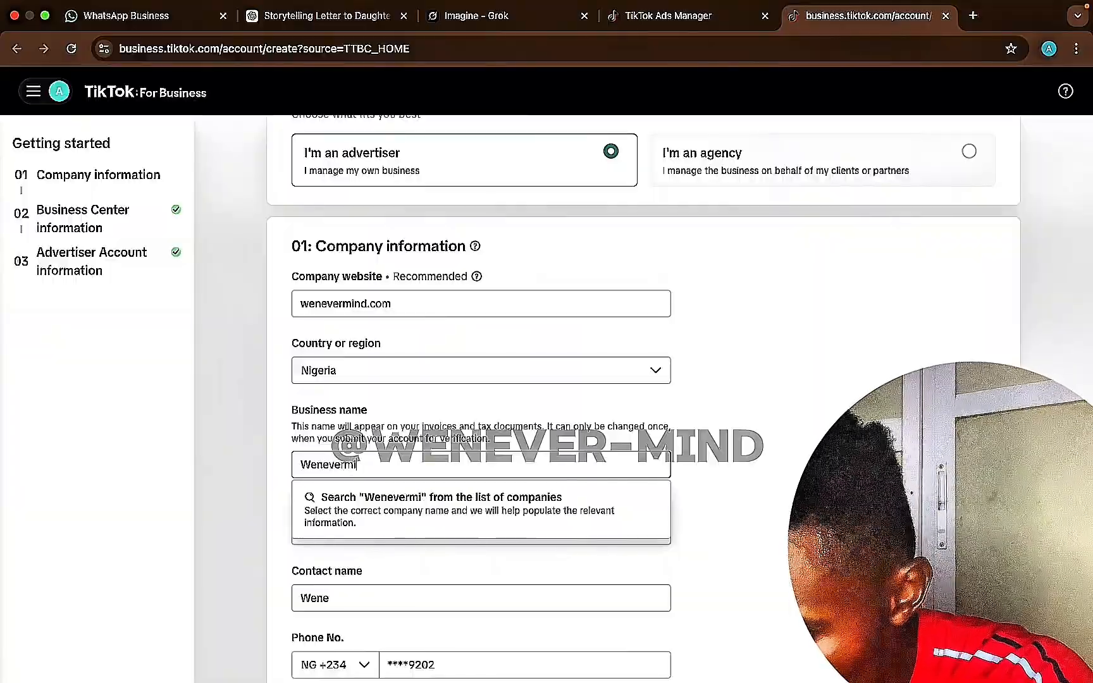
text(nd)
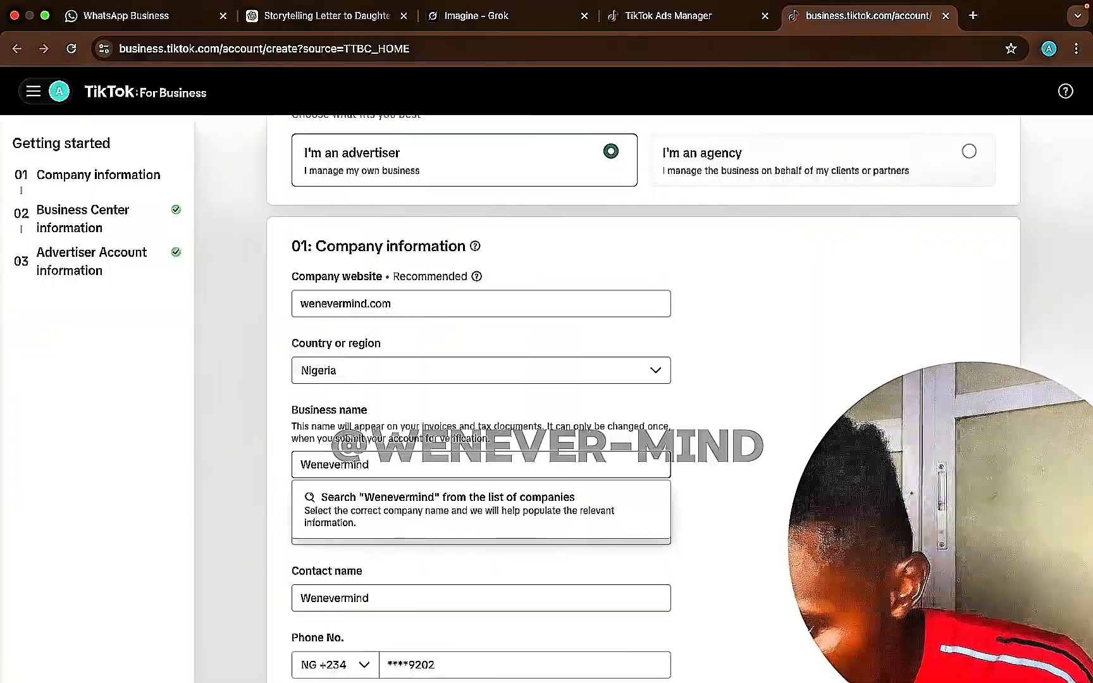
click(708, 508)
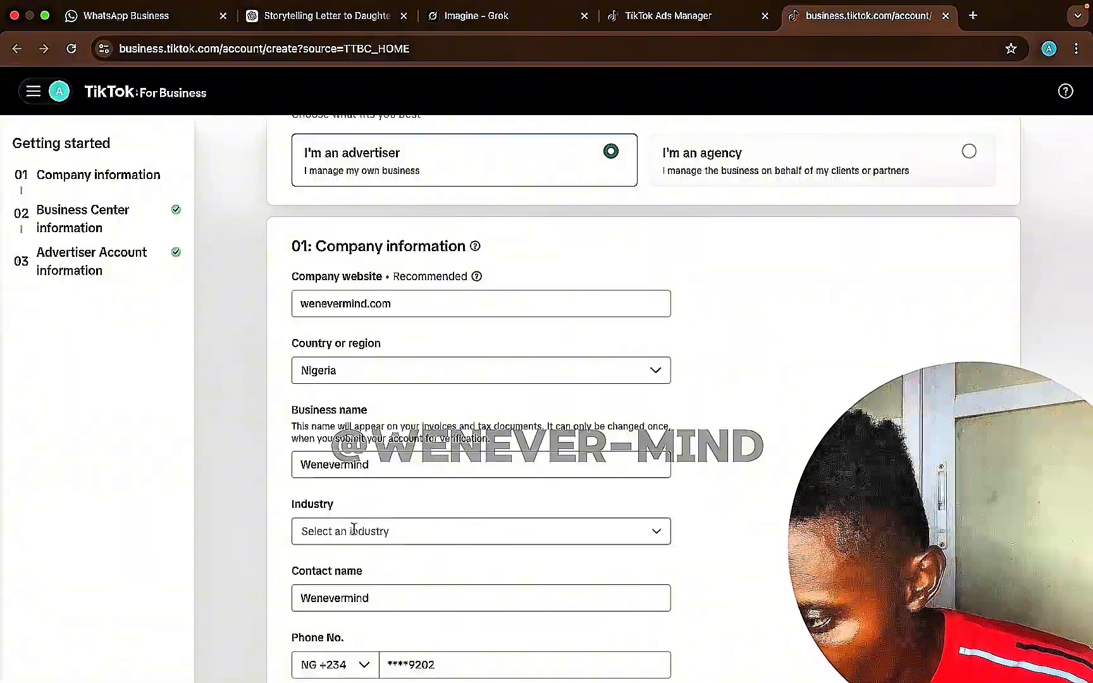
- Set the company's industry to Education / Professional education / Workplace training
click(404, 531)
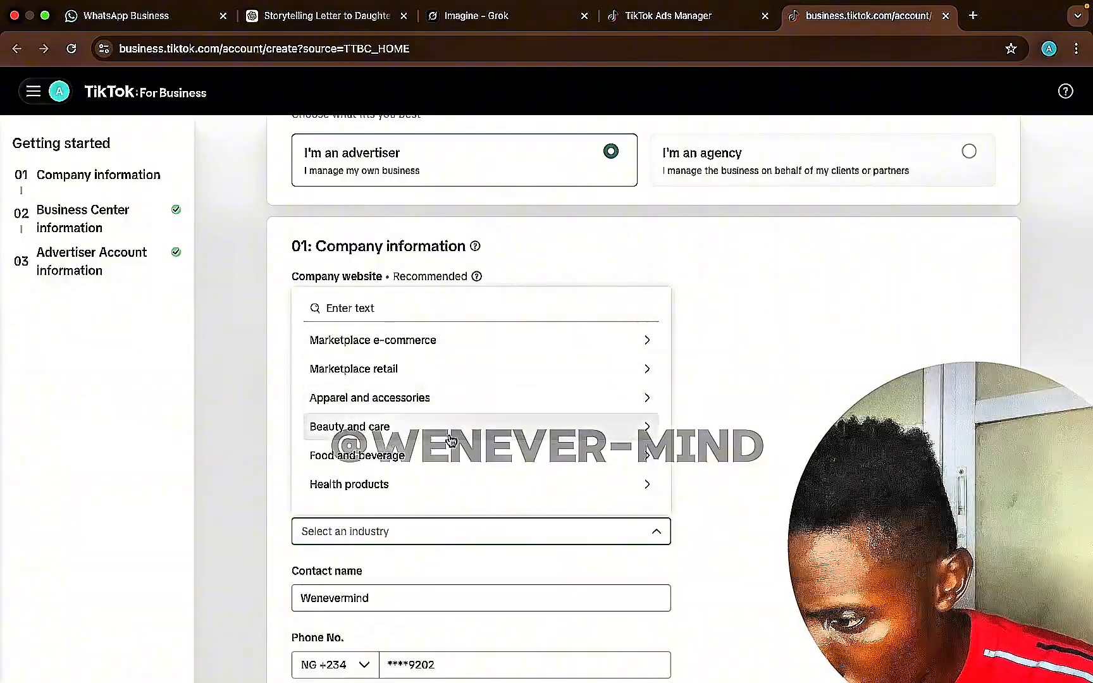
scroll(452, 449, down, 2)
scroll(452, 449, down, 4)
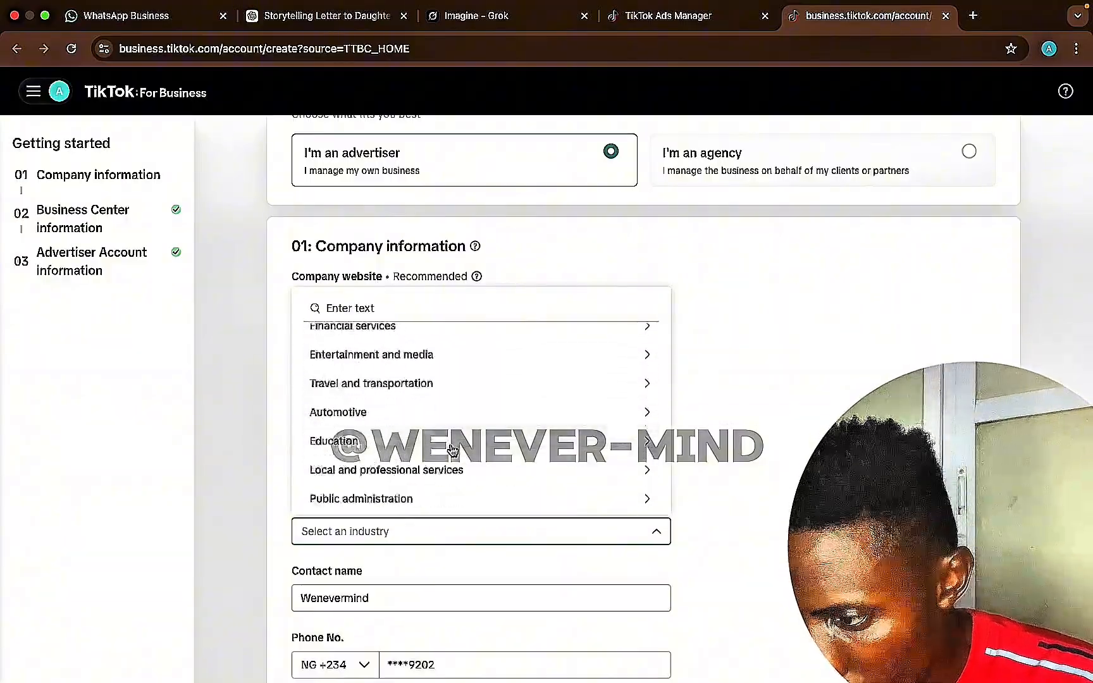
click(348, 389)
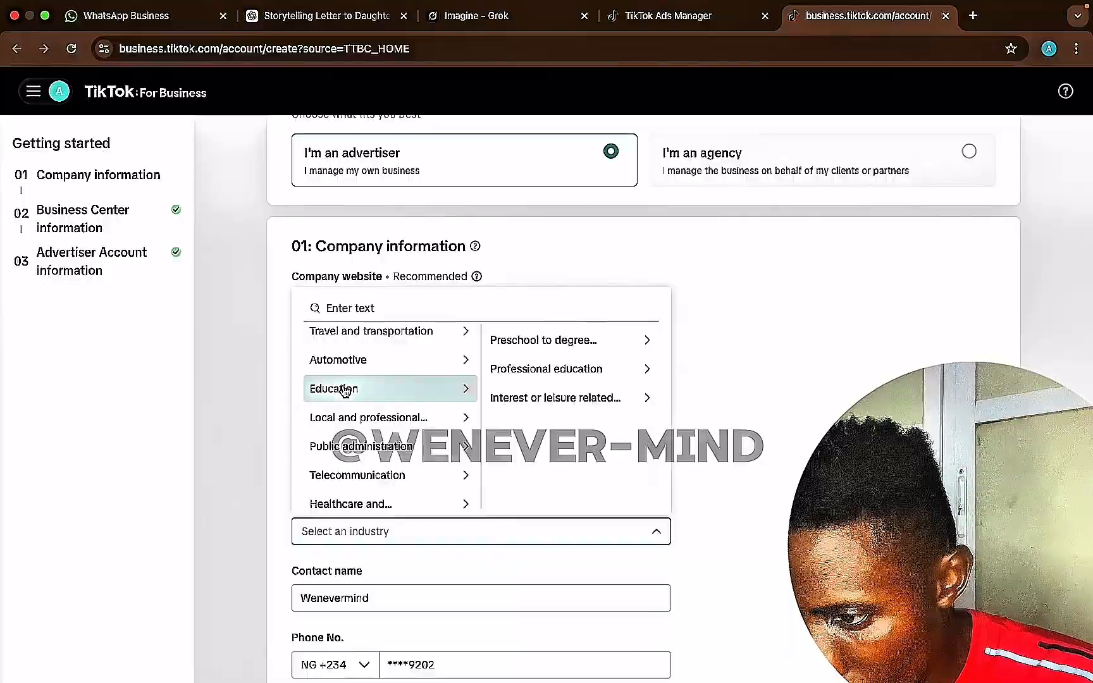
click(562, 376)
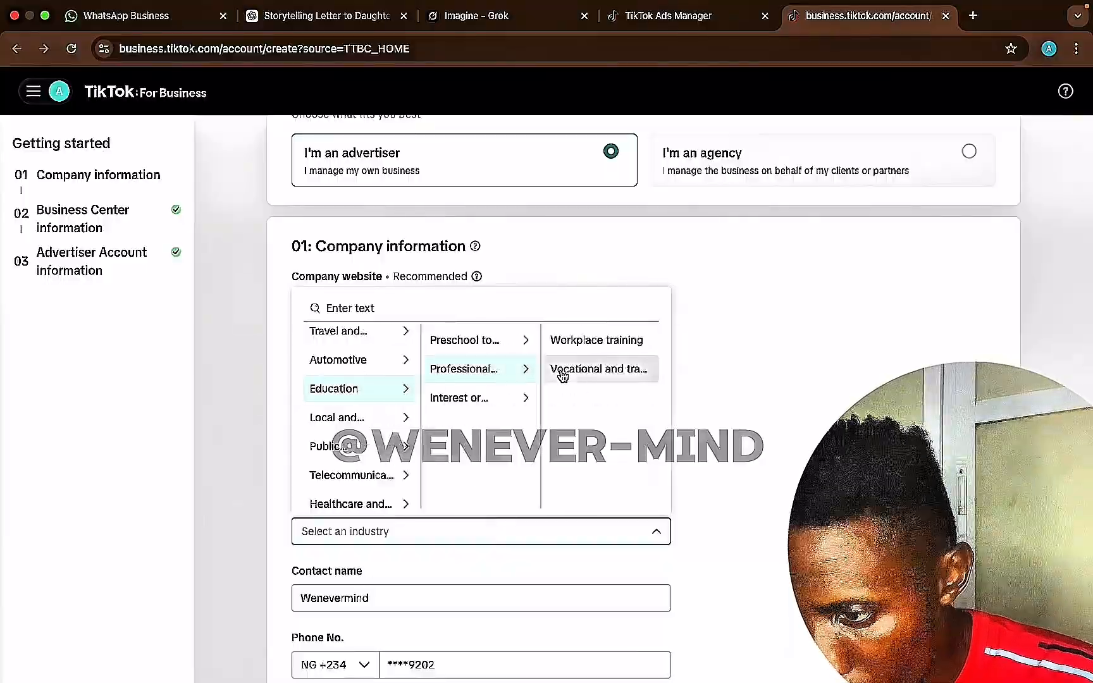
click(611, 347)
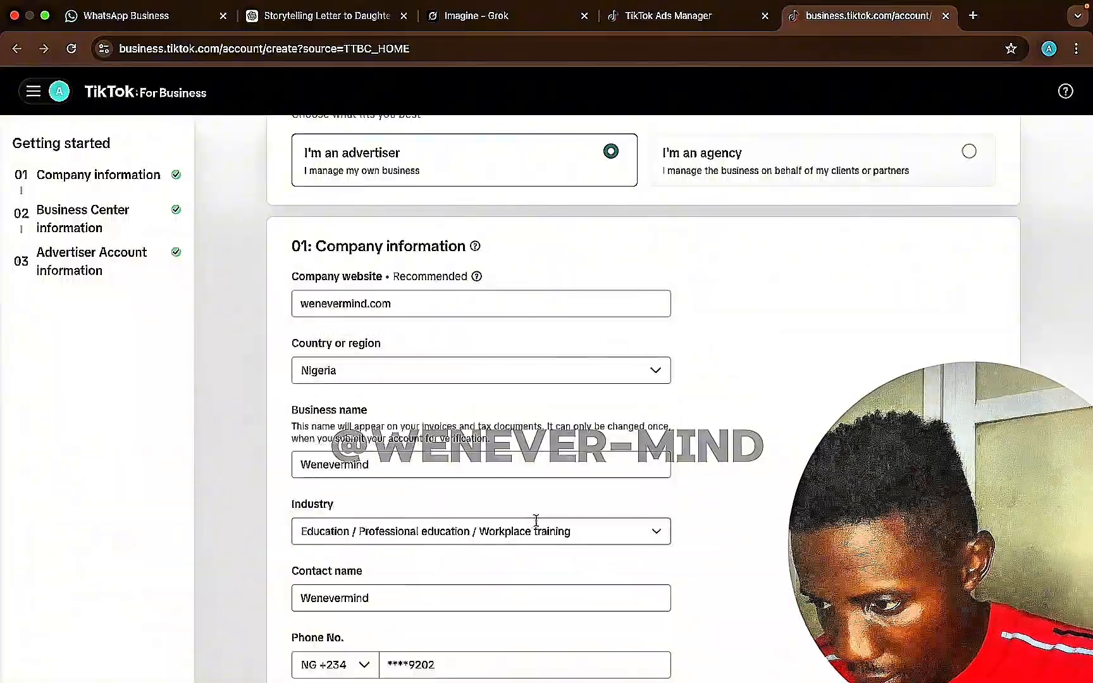
- Review the contact details, Business Center information and Advertiser Account information, including phone number, contact email, time zones and currency
scroll(541, 550, down, 5)
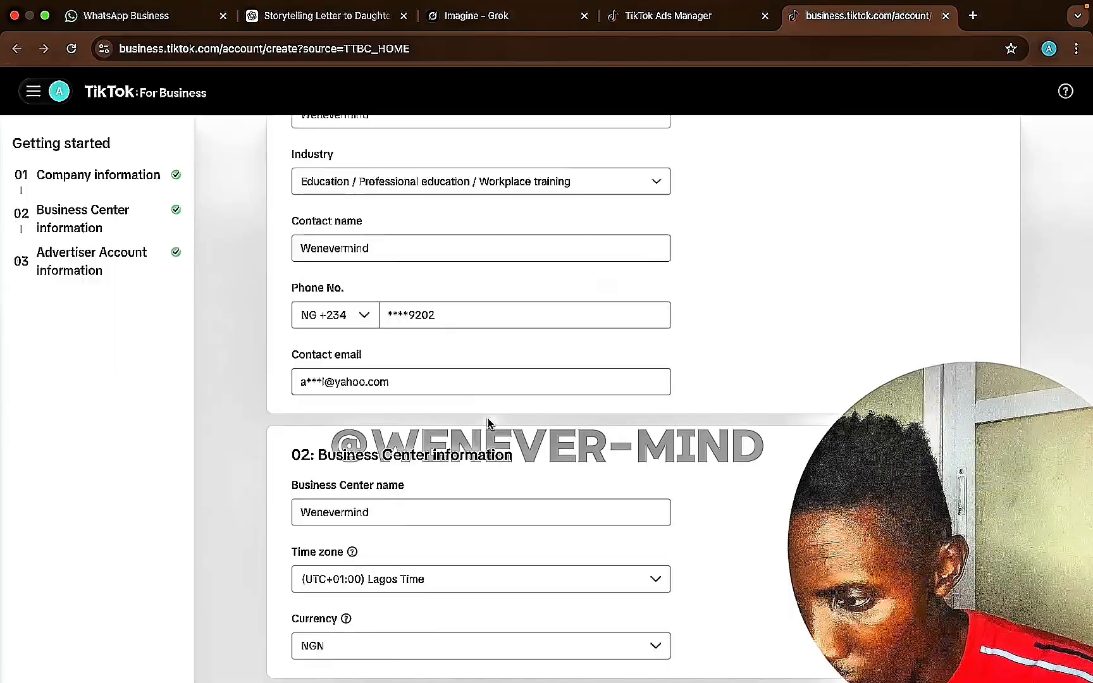
scroll(487, 430, down, 2)
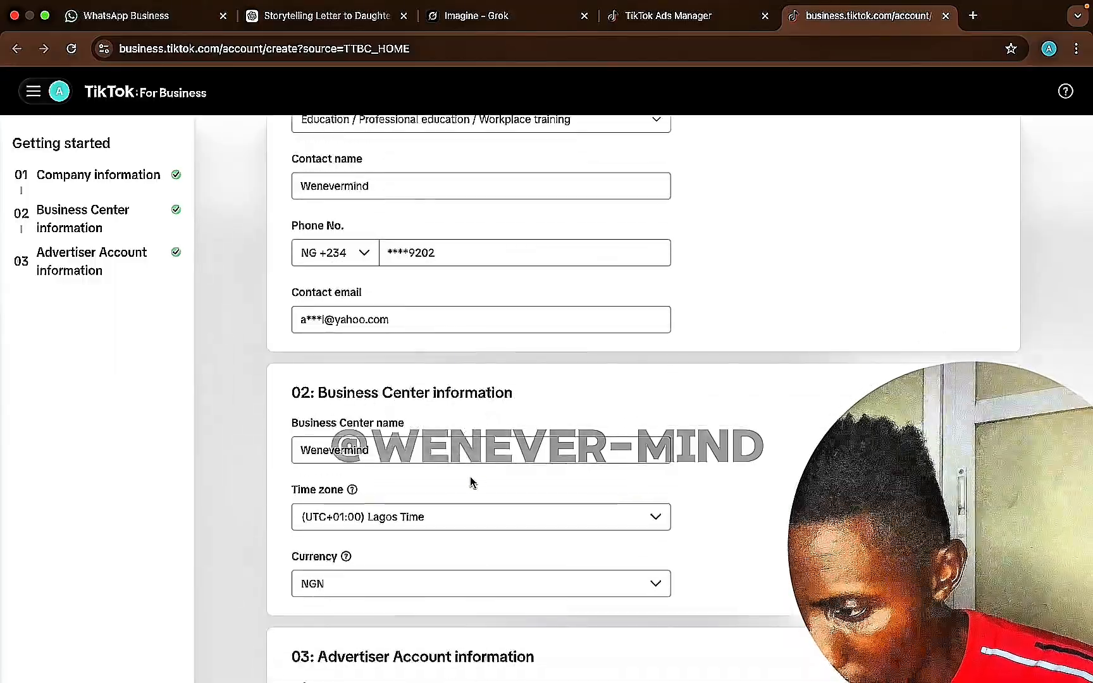
scroll(470, 482, down, 3)
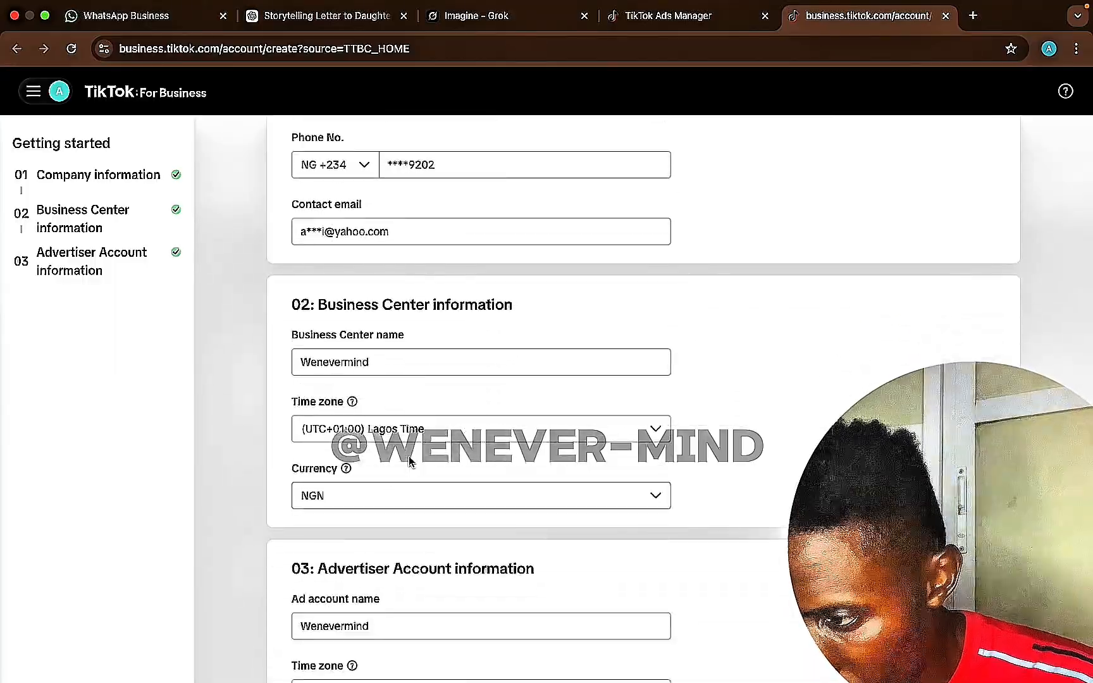
scroll(410, 460, down, 5)
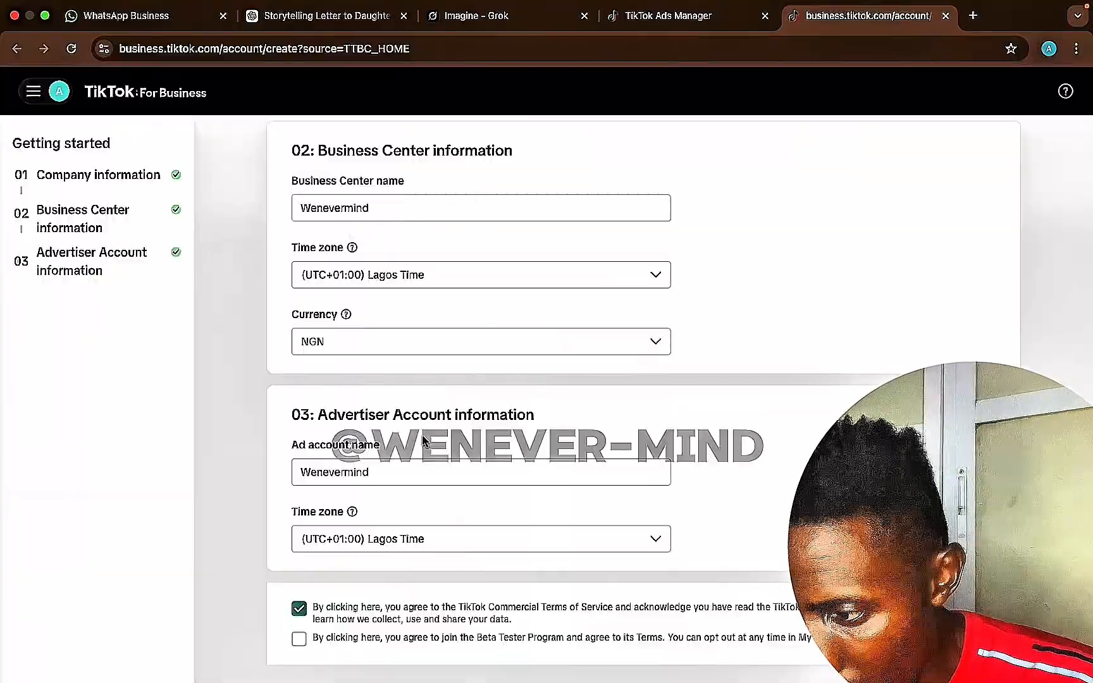
scroll(427, 444, up, 2)
scroll(379, 480, down, 2)
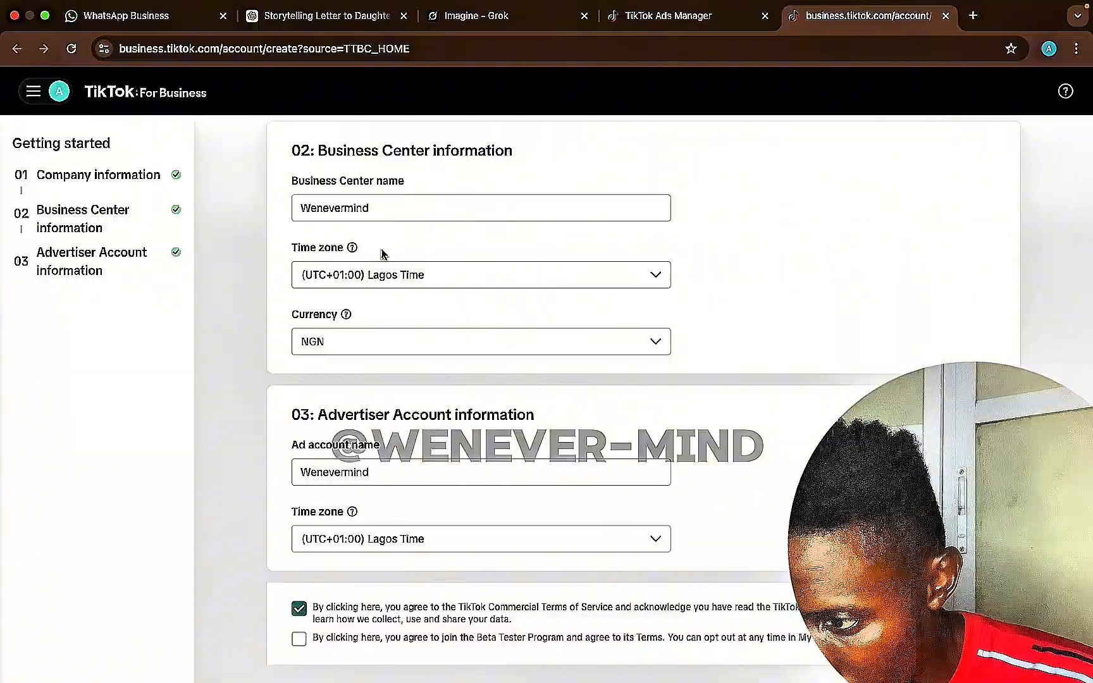
scroll(380, 253, up, 10)
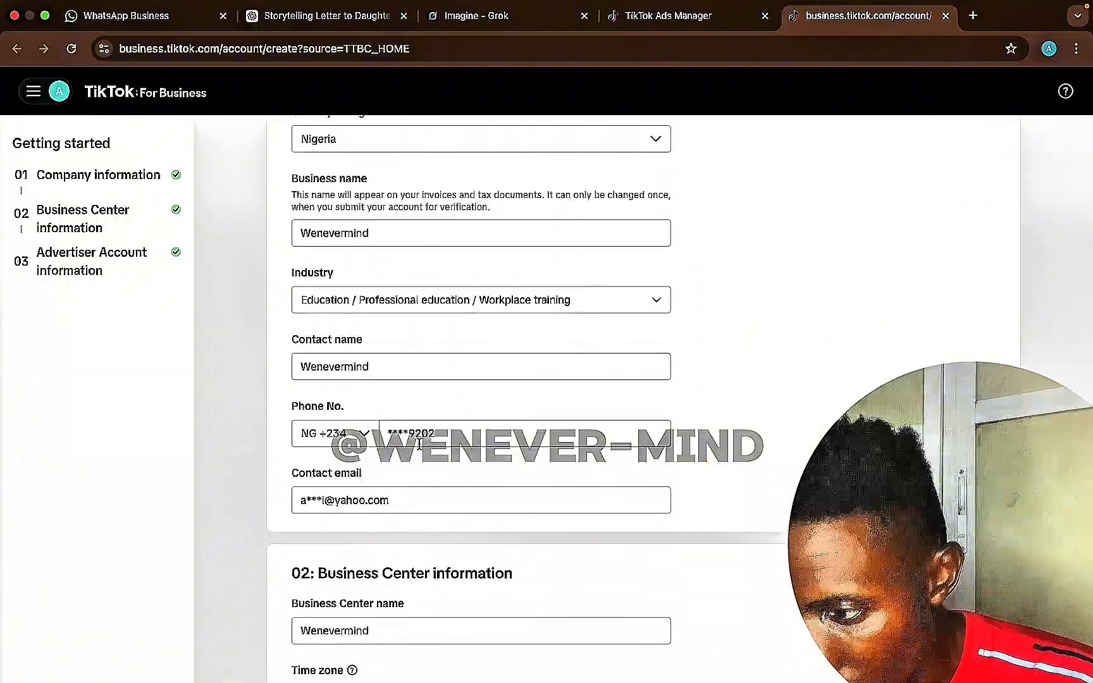
click(447, 432)
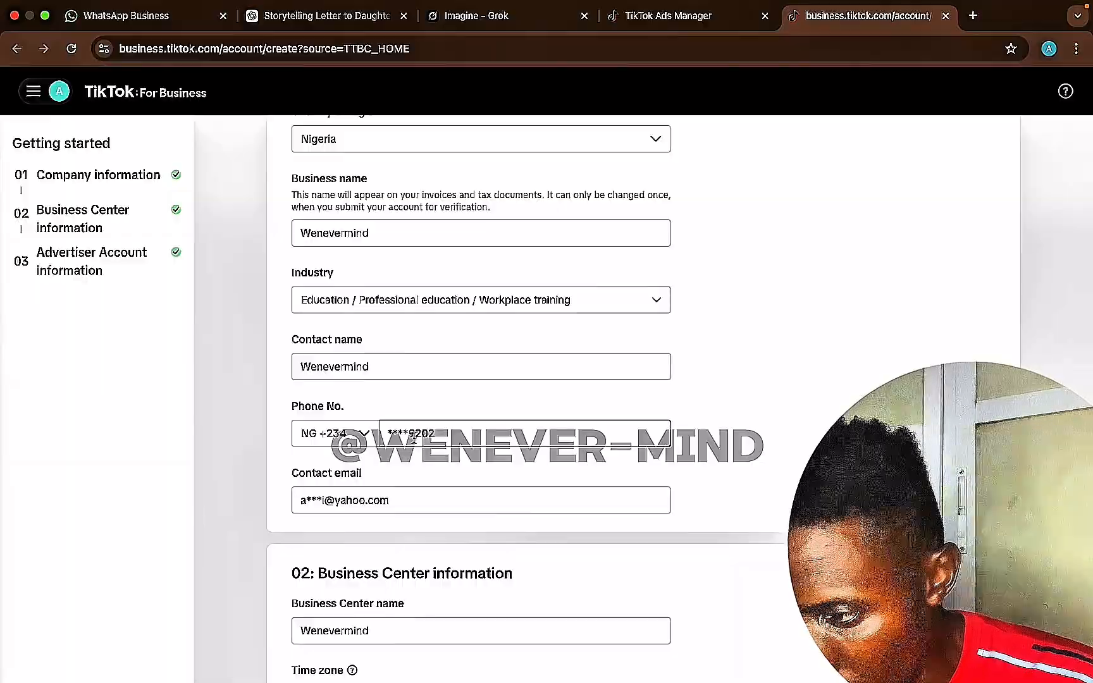
click(399, 502)
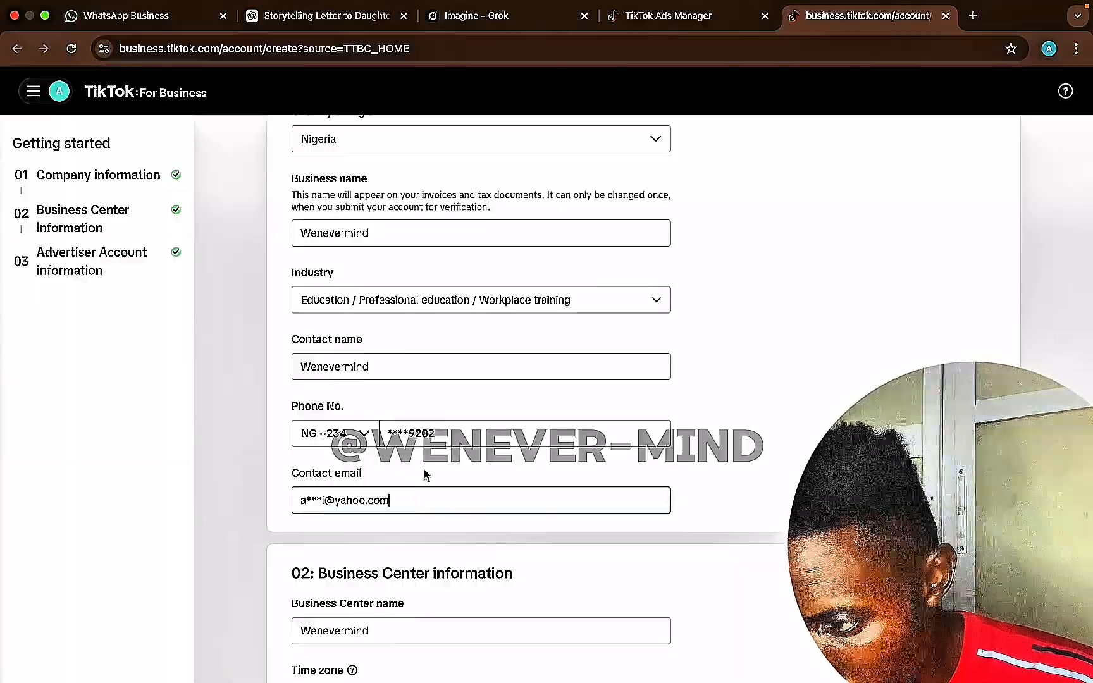
- Agree to join the Beta Tester Program and submit the business registration form
scroll(405, 465, down, 5)
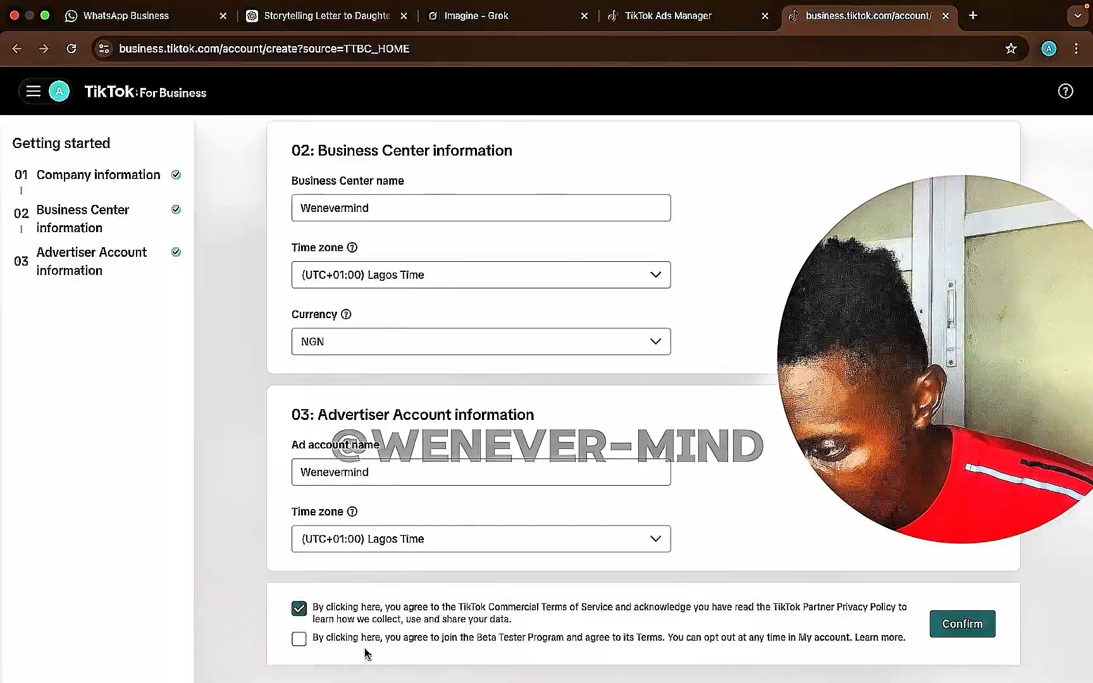
click(299, 639)
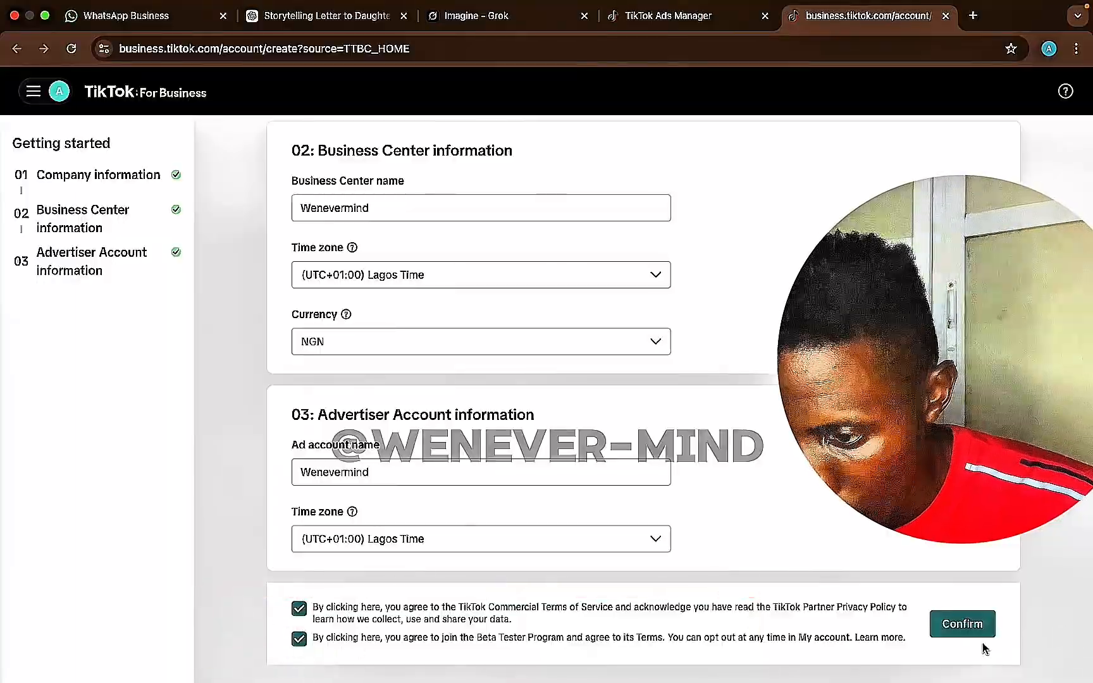
click(973, 626)
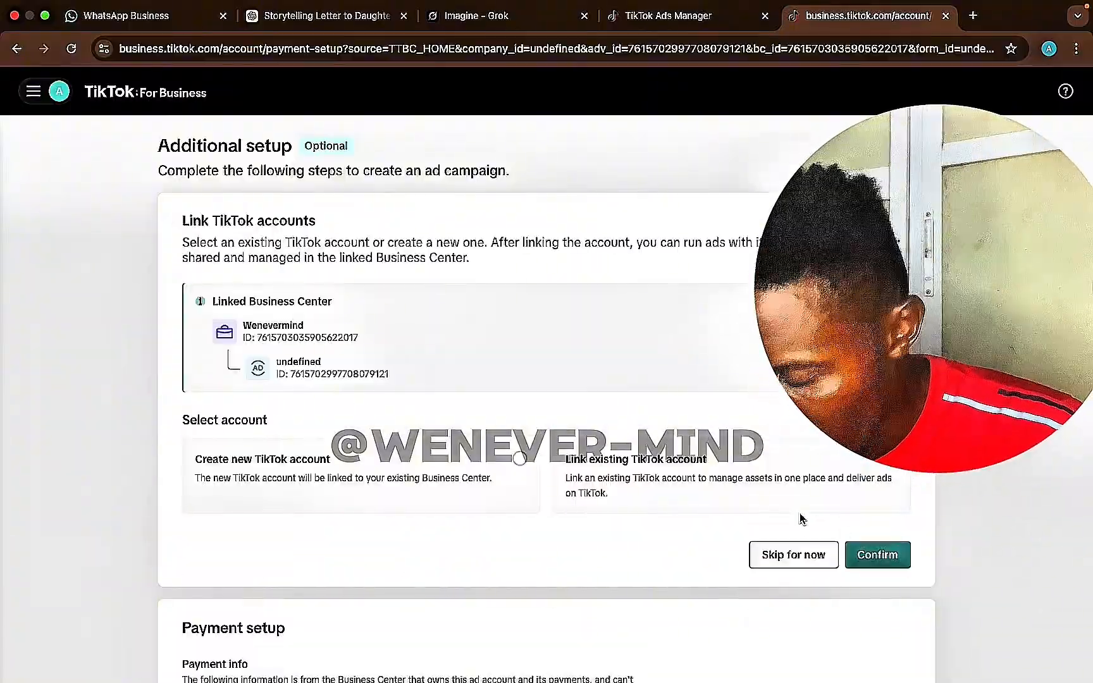
- Look over the options for linking a TikTok account and skip that optional setup for now
click(521, 463)
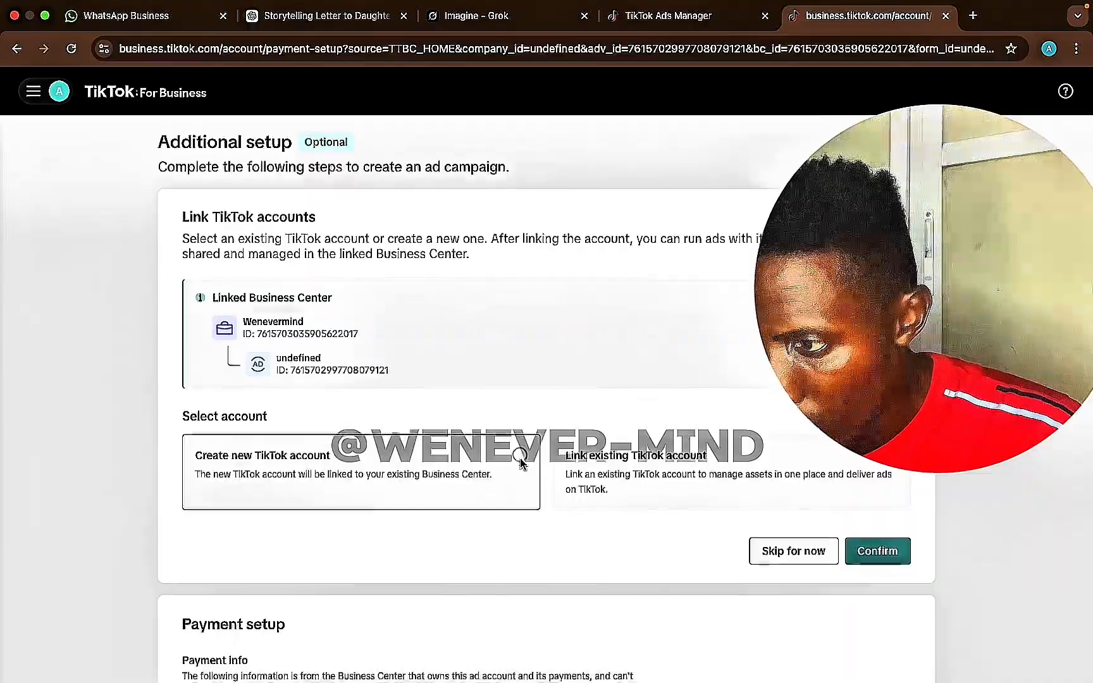
scroll(520, 464, down, 3)
scroll(528, 412, up, 3)
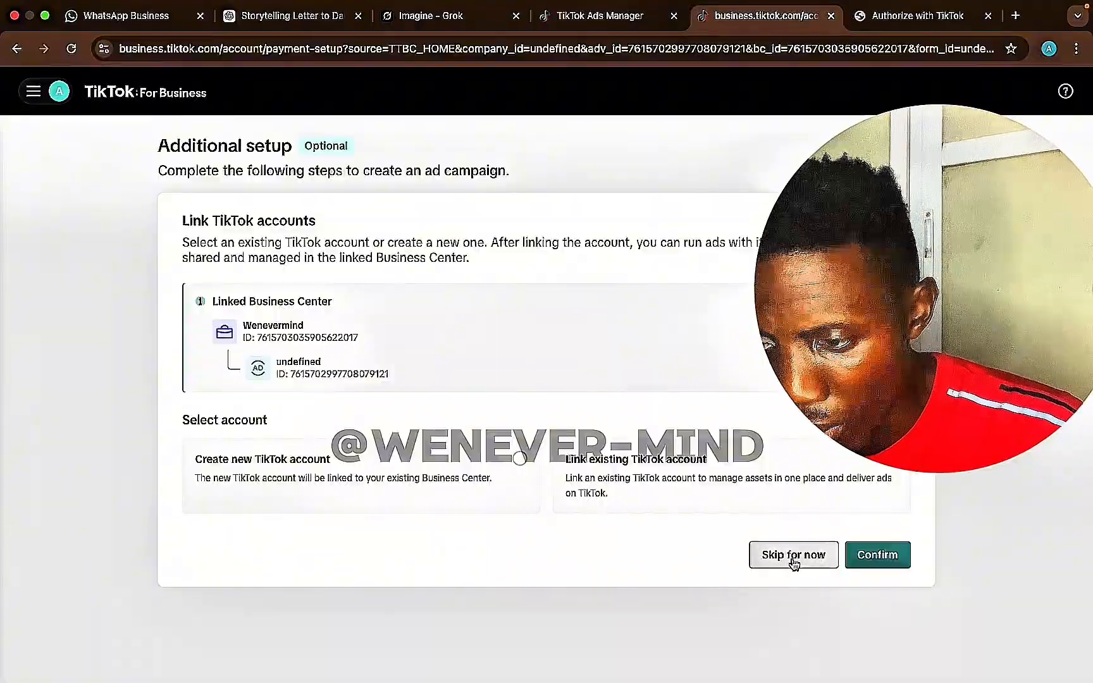
click(792, 561)
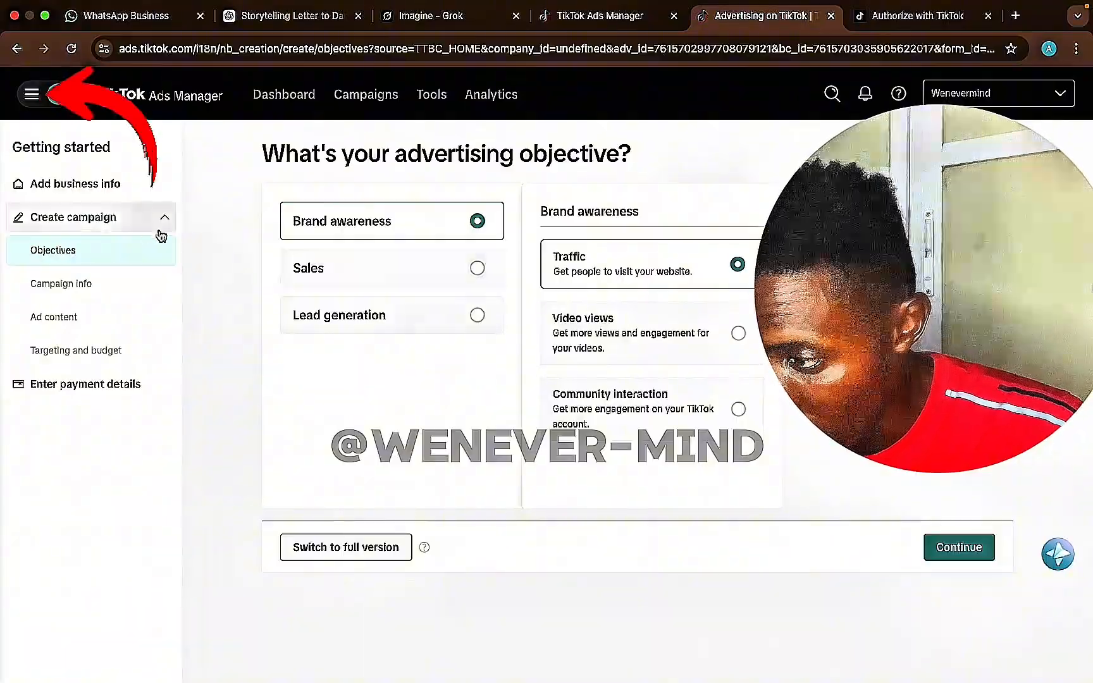
- Open the Business Center for Wenevermind from Ads Manager's list of TikTok for Business tools
click(31, 95)
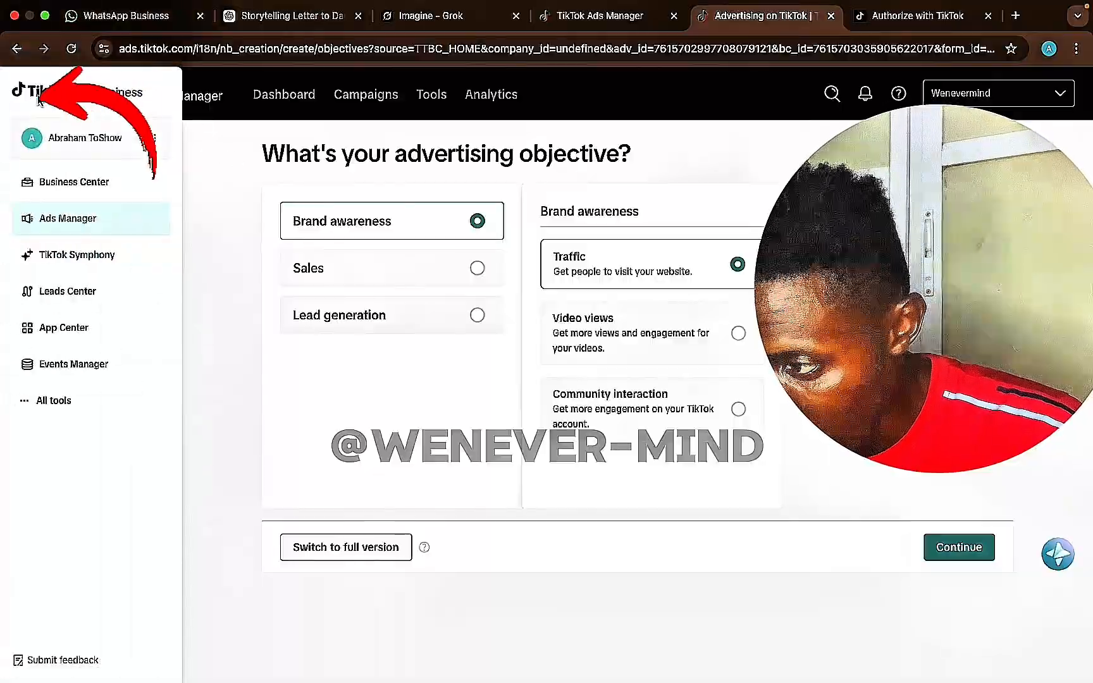
mouse_move(32, 95)
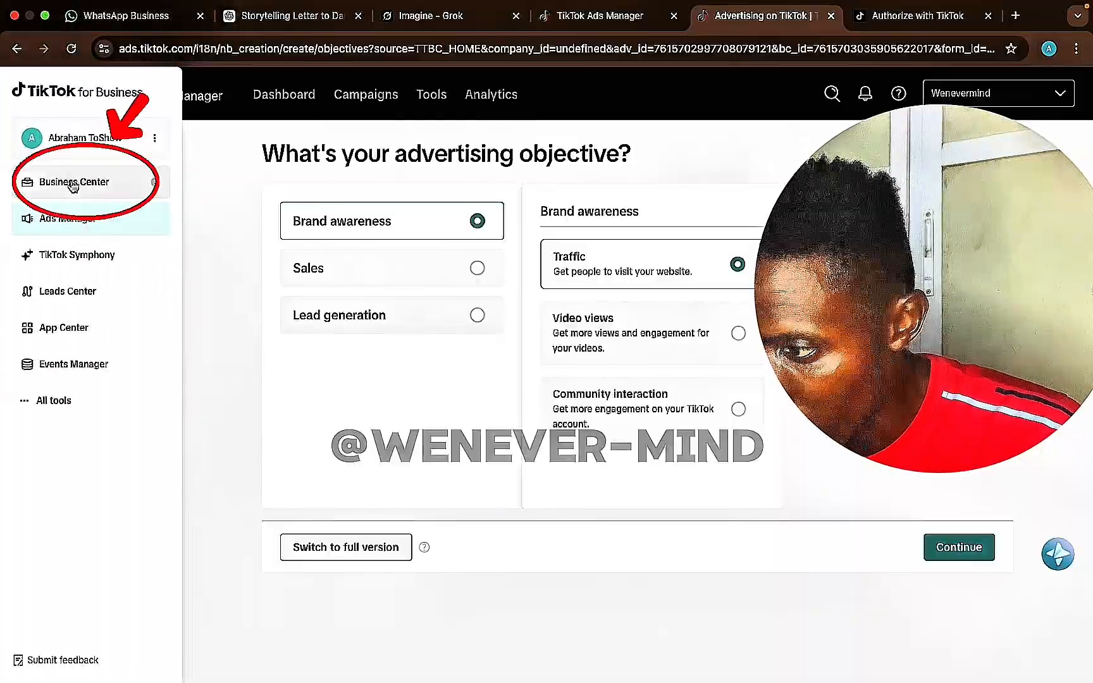
click(82, 184)
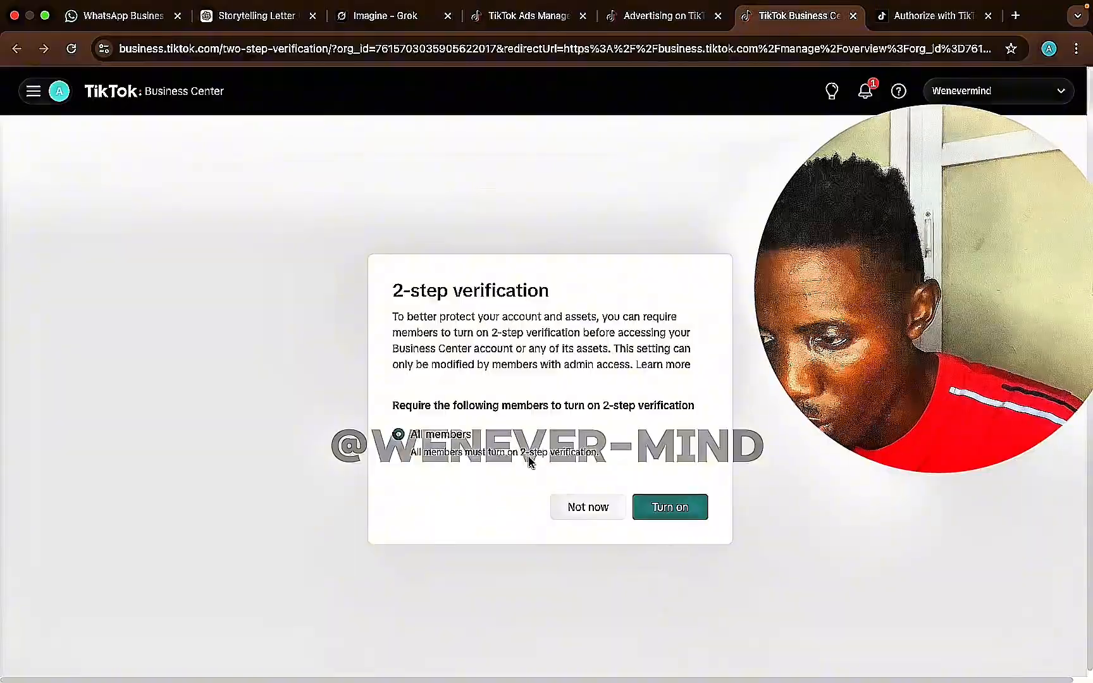
- Turn on required 2-step verification for all Business Center members and dismiss the Organic Survey without answering it
click(670, 513)
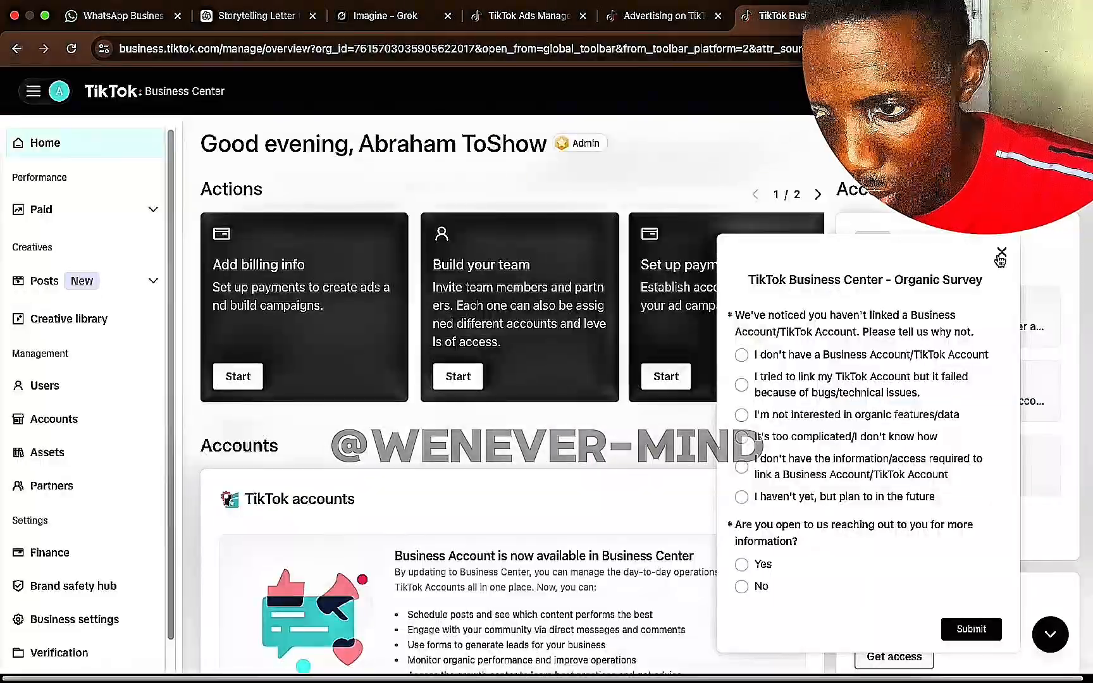
click(1002, 255)
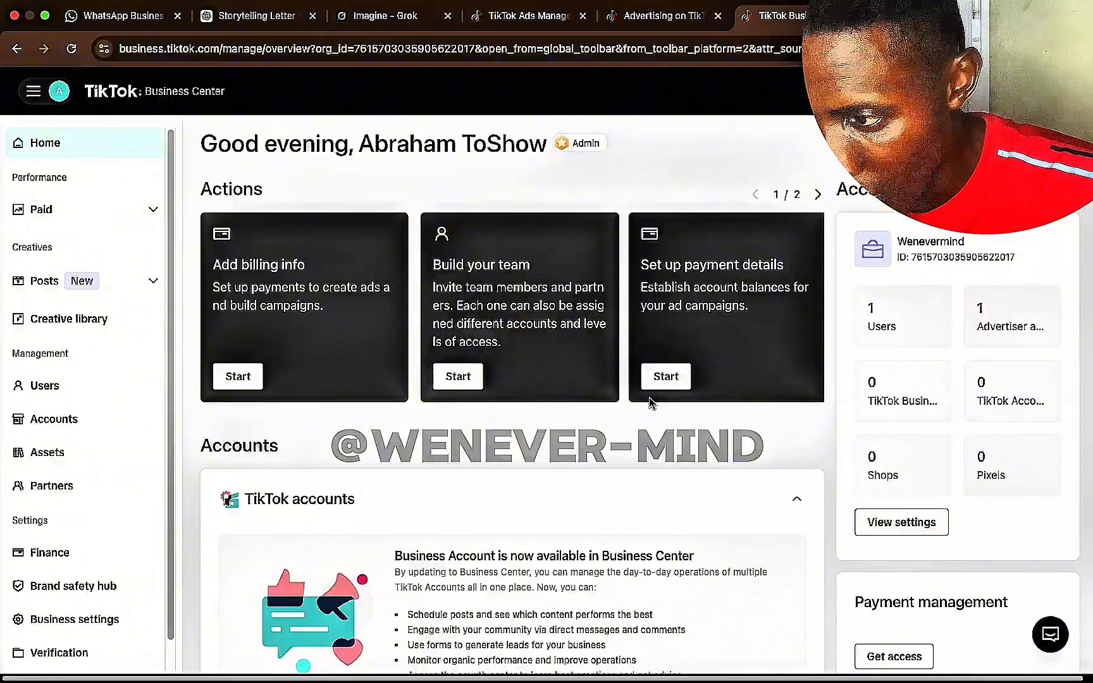
- Examine the Business Center home page, including the setup actions, TikTok accounts, Ads Manager overview, recent activity and suggested growth tools
scroll(620, 542, down, 7)
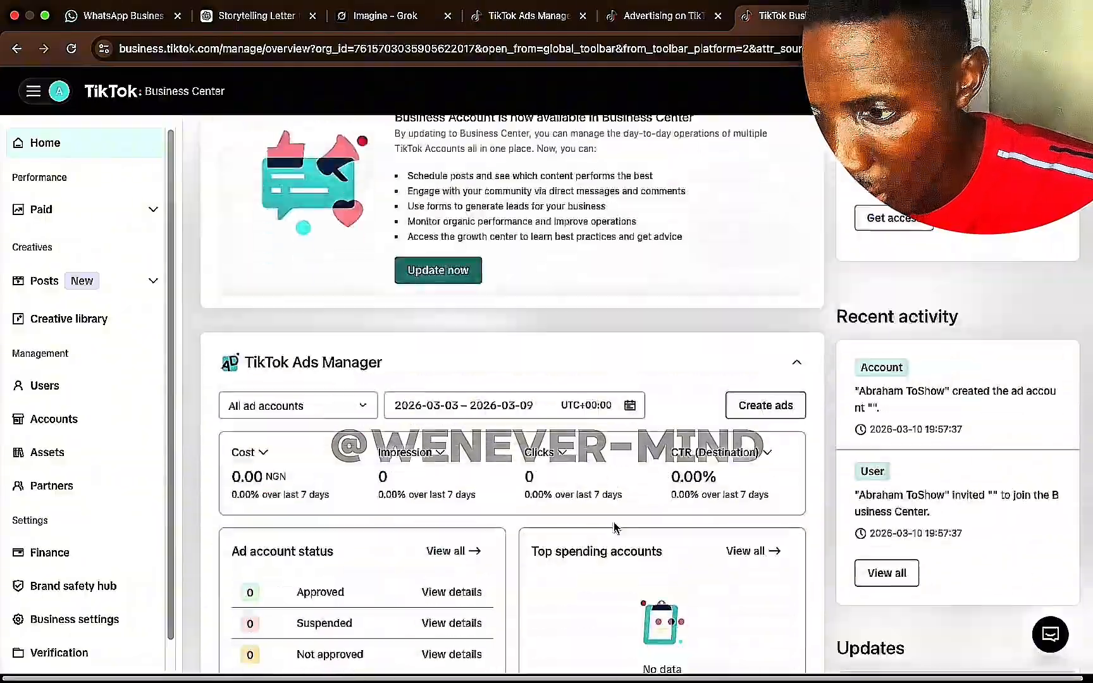
scroll(606, 521, down, 1)
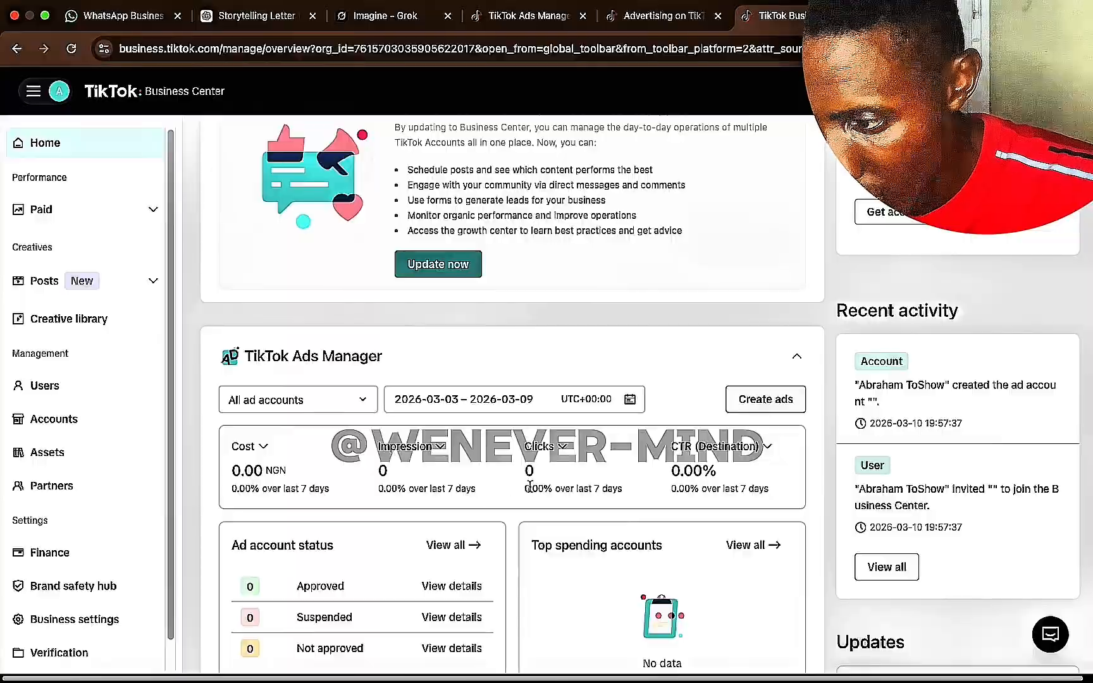
scroll(488, 388, up, 6)
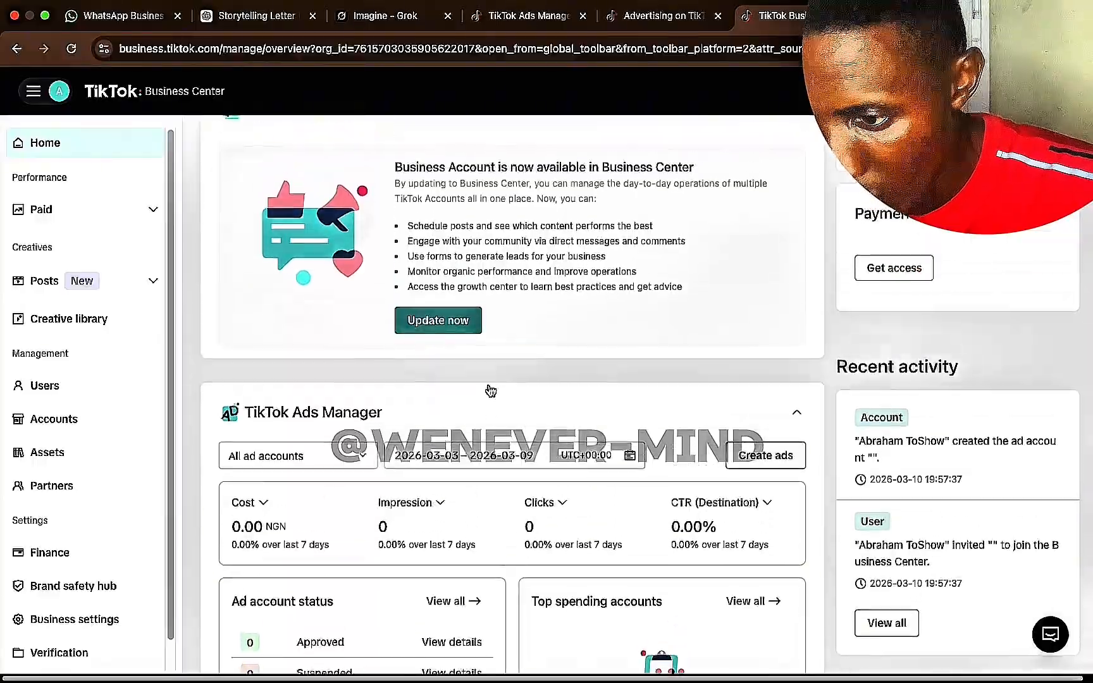
scroll(489, 391, up, 1)
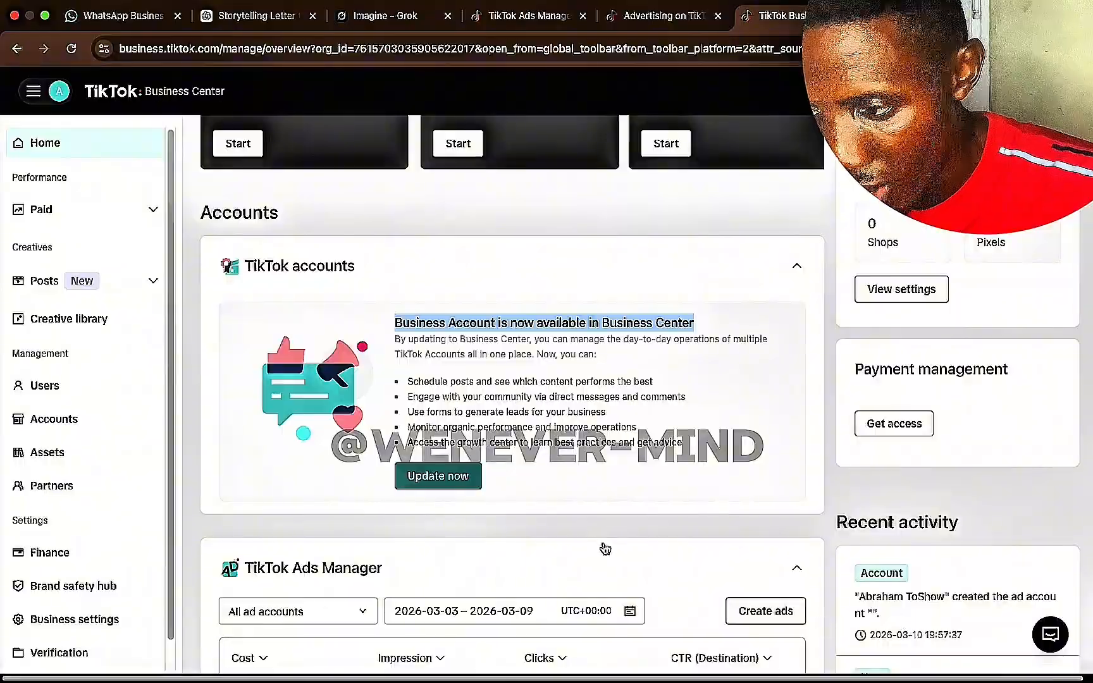
scroll(553, 525, down, 1)
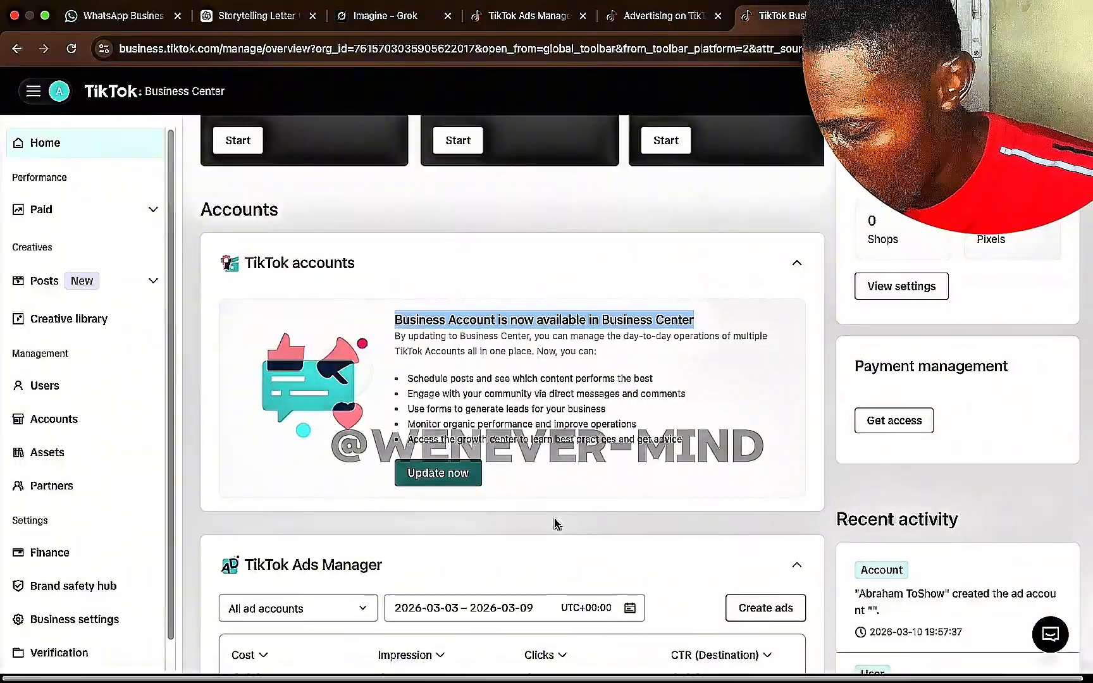
scroll(554, 522, down, 10)
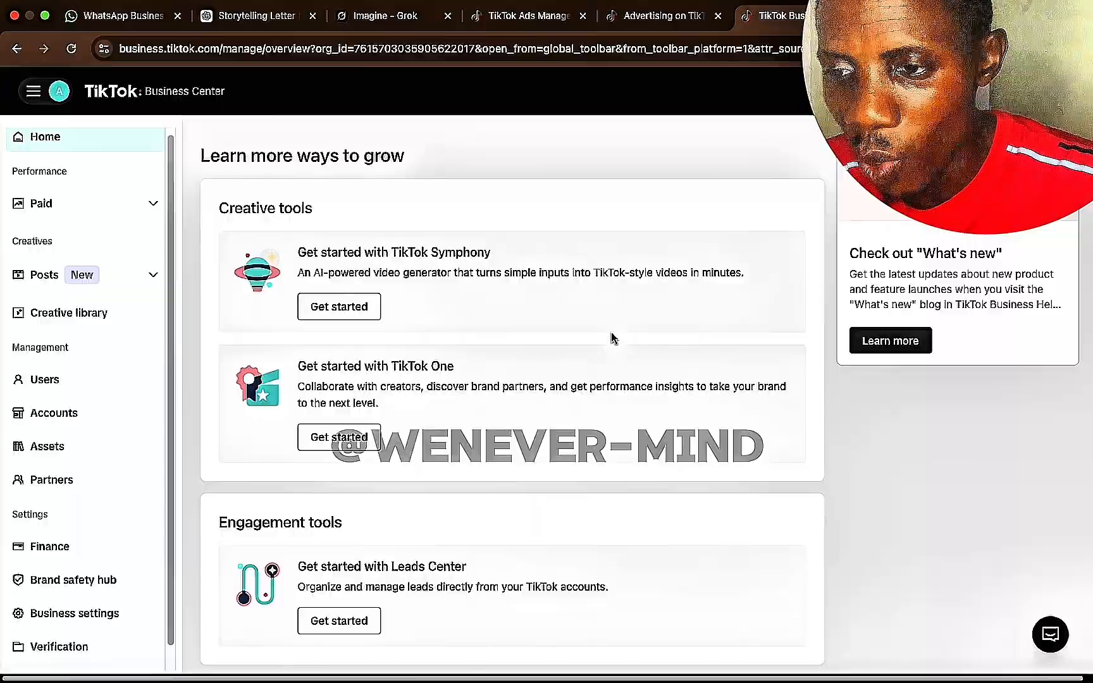
scroll(611, 339, up, 10)
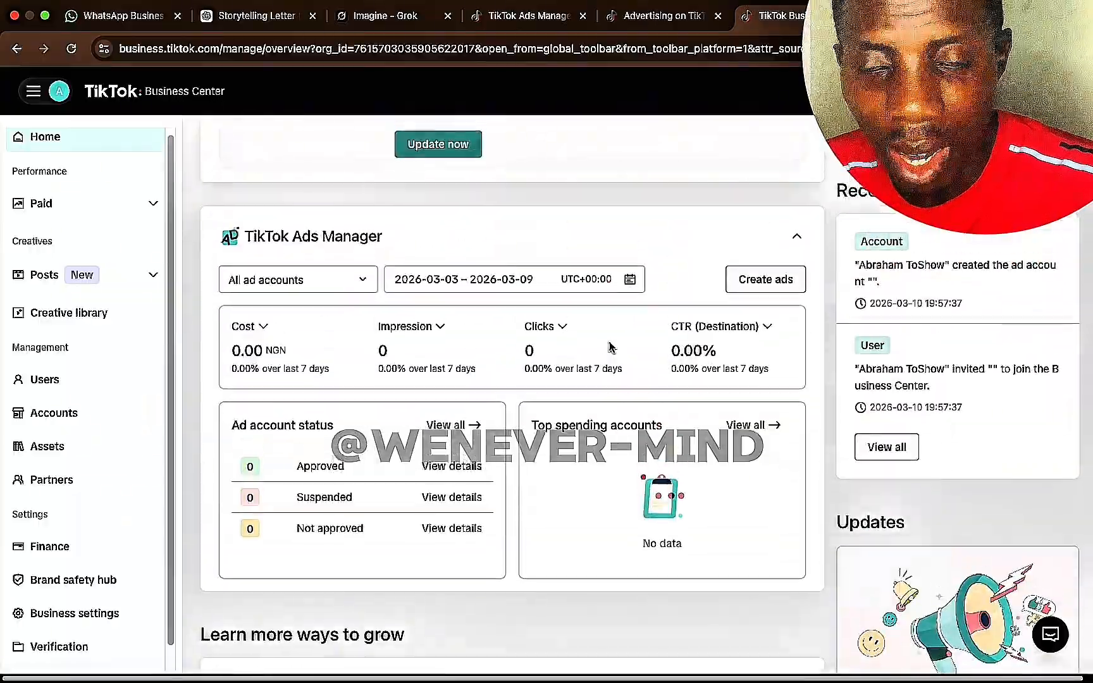
scroll(611, 352, up, 5)
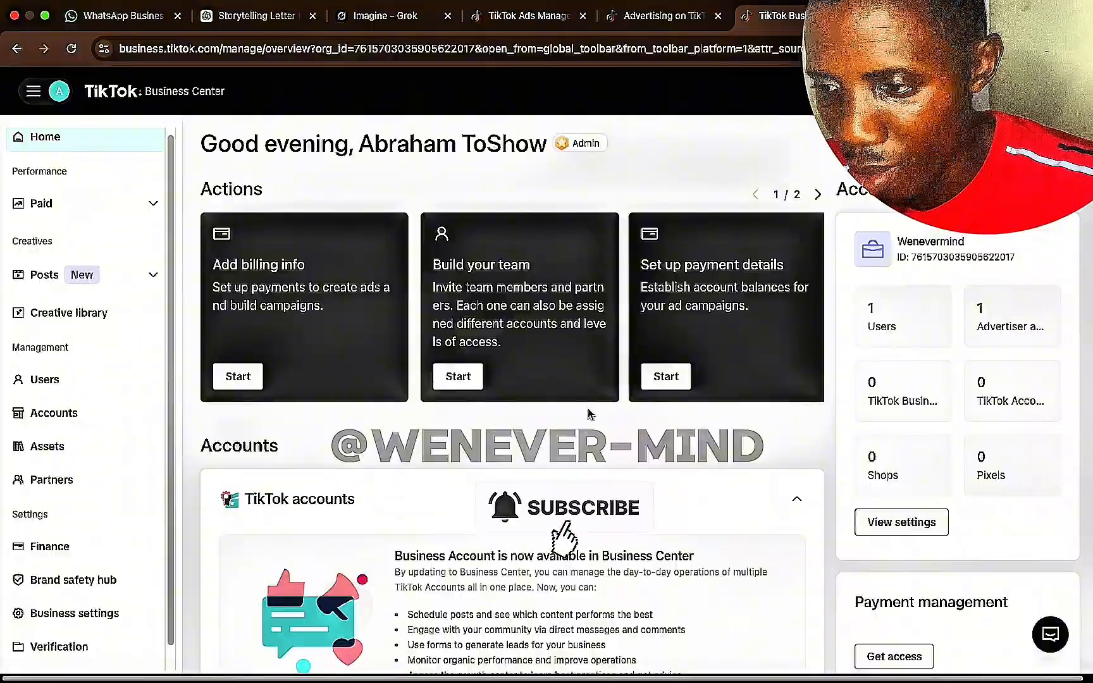
scroll(607, 357, down, 15)
scroll(595, 402, up, 10)
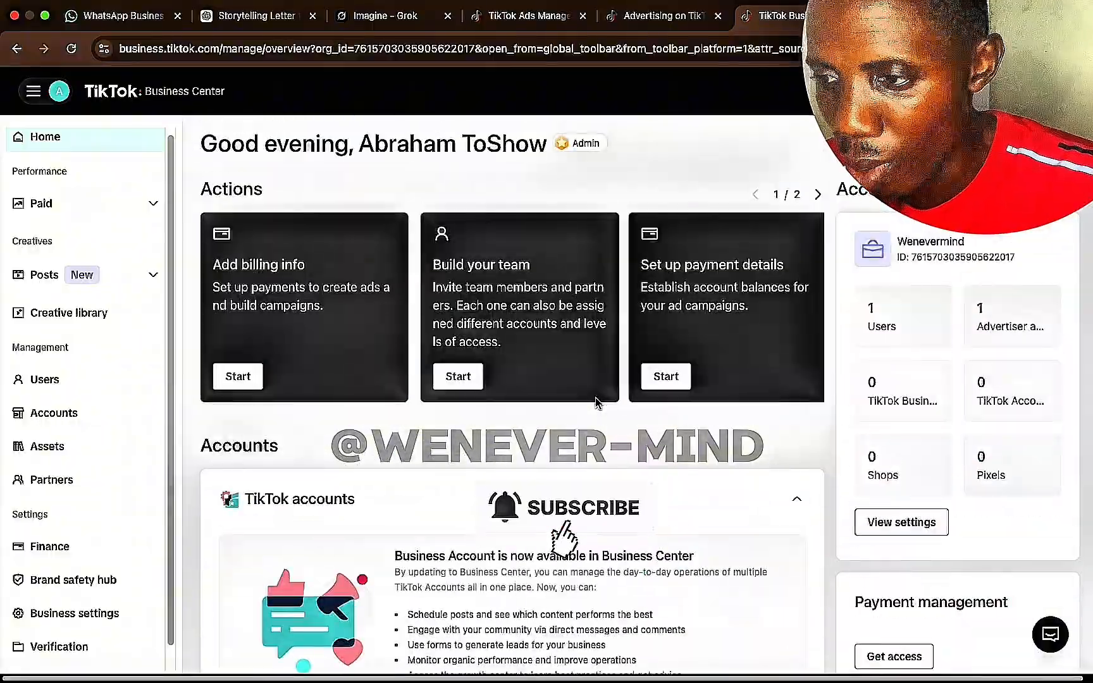